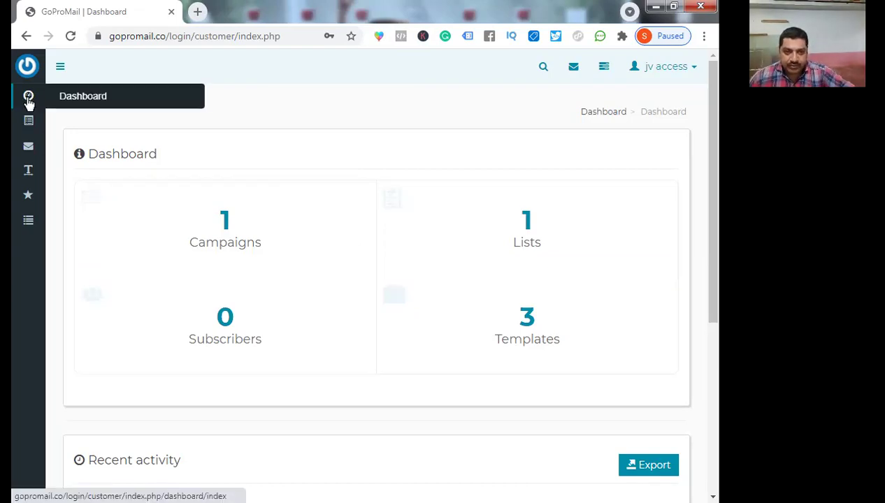
Open the Lists page, which shows the single Demo list with double opt-in and single opt-out
click(29, 101)
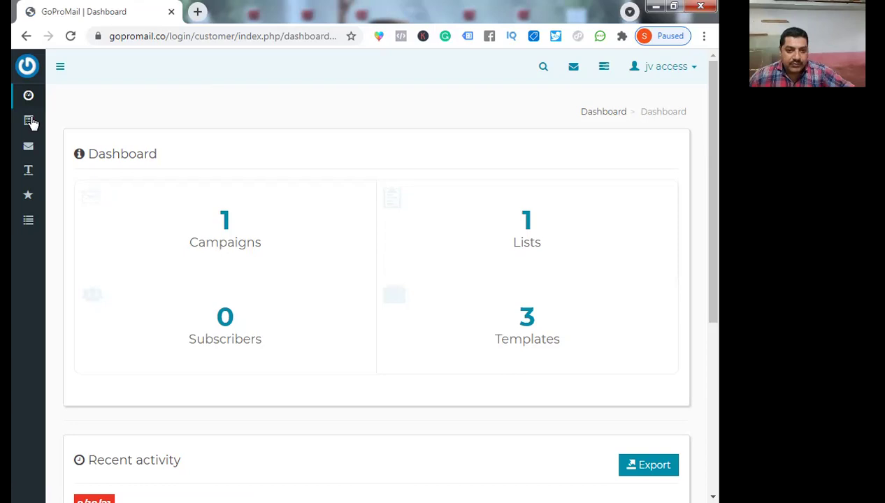
mouse_move(29, 126)
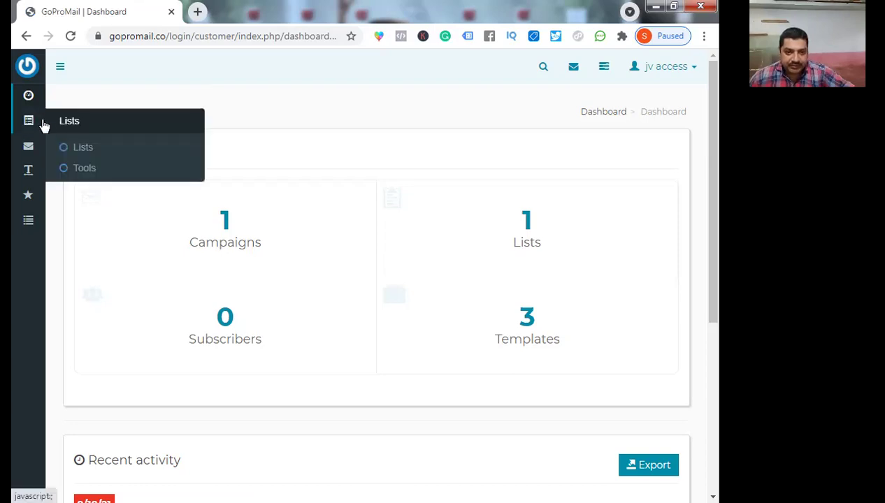
click(82, 148)
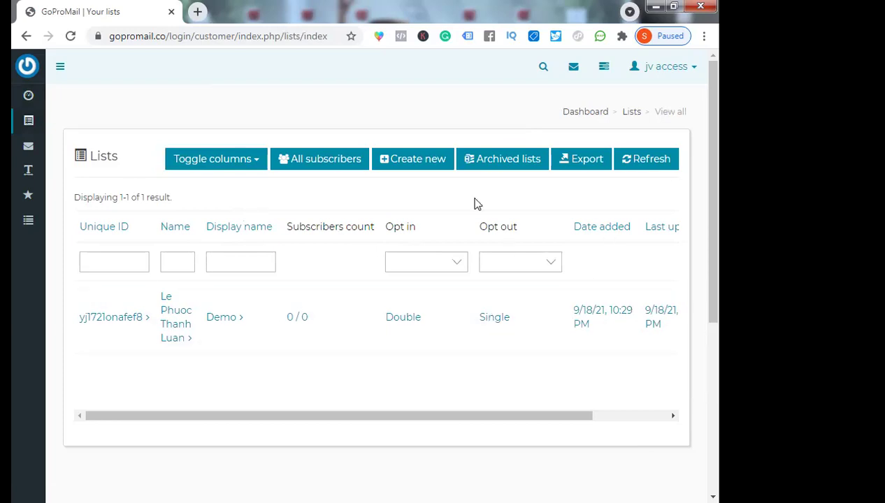
Start a new mailing list and look over its blank Name, Display name and Description fields
click(395, 166)
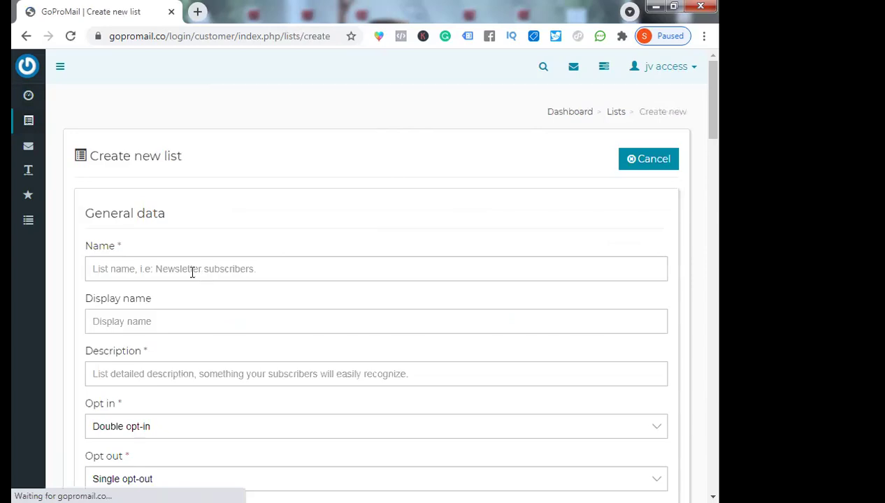
scroll(118, 200, down, 1)
click(119, 201)
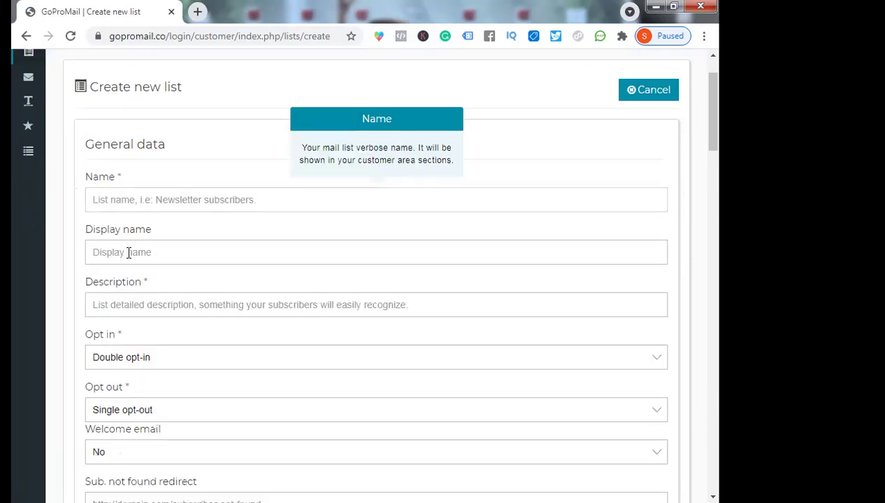
click(154, 253)
click(148, 306)
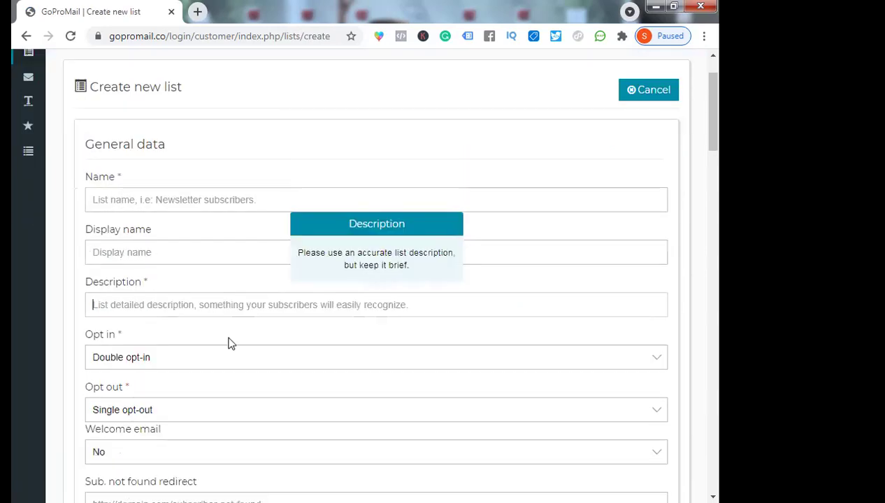
scroll(229, 314, down, 1)
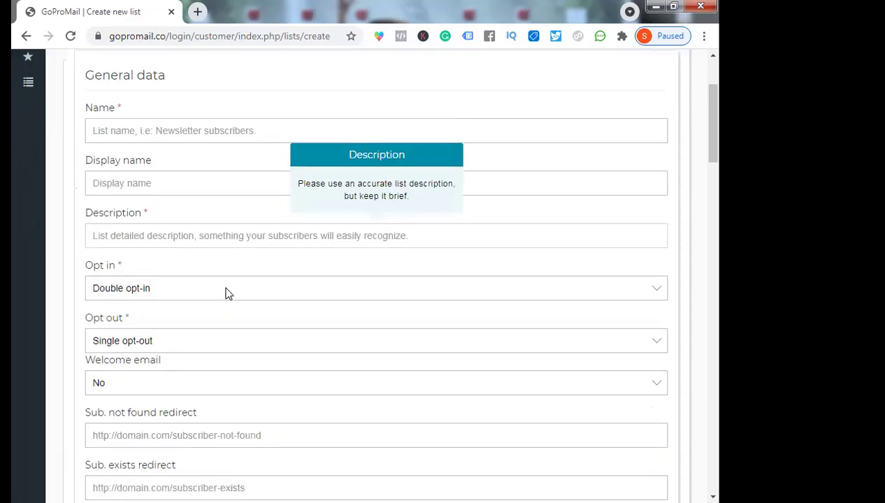
Review the Opt in, Opt out and Welcome email choices, keeping Single opt-out and Welcome email No
click(227, 292)
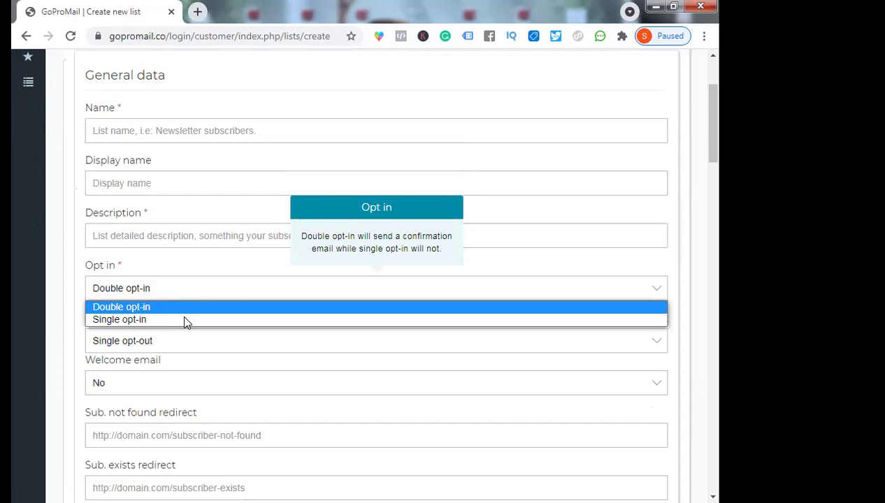
scroll(184, 319, down, 2)
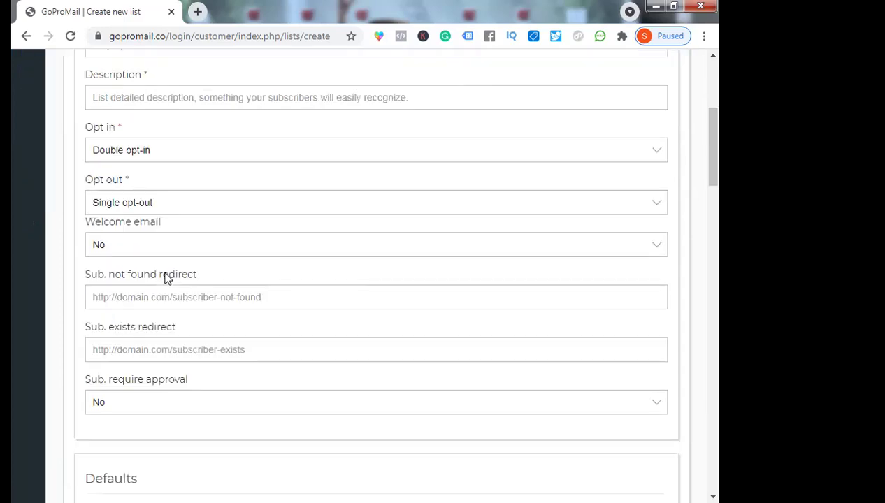
click(173, 205)
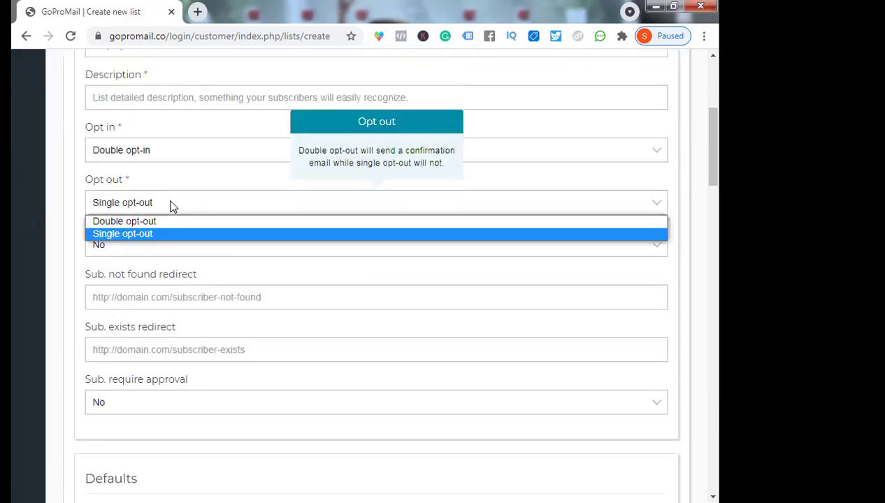
click(137, 251)
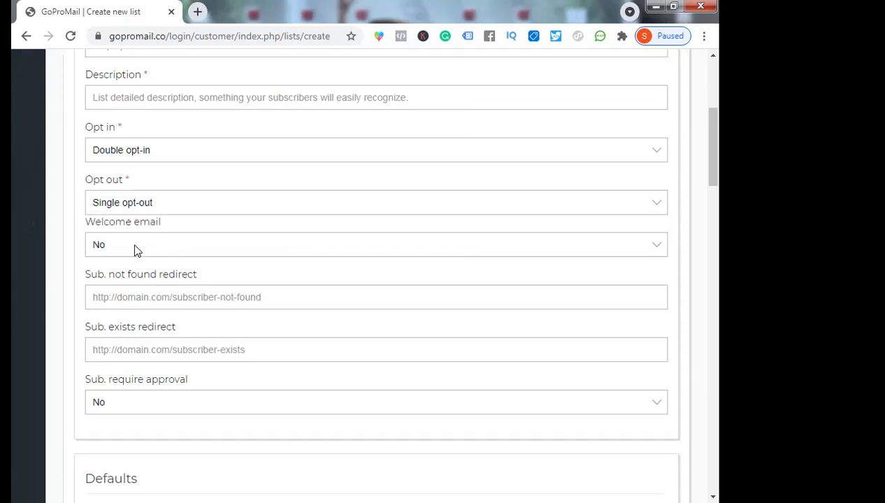
click(137, 252)
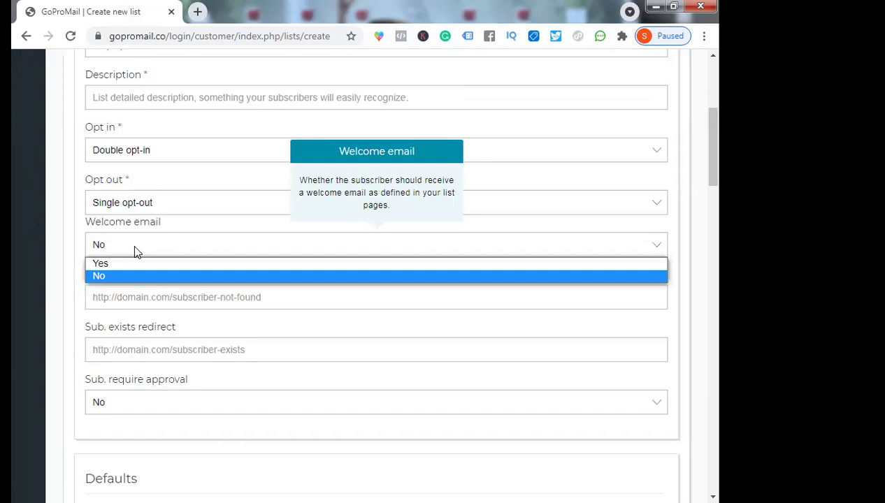
click(204, 278)
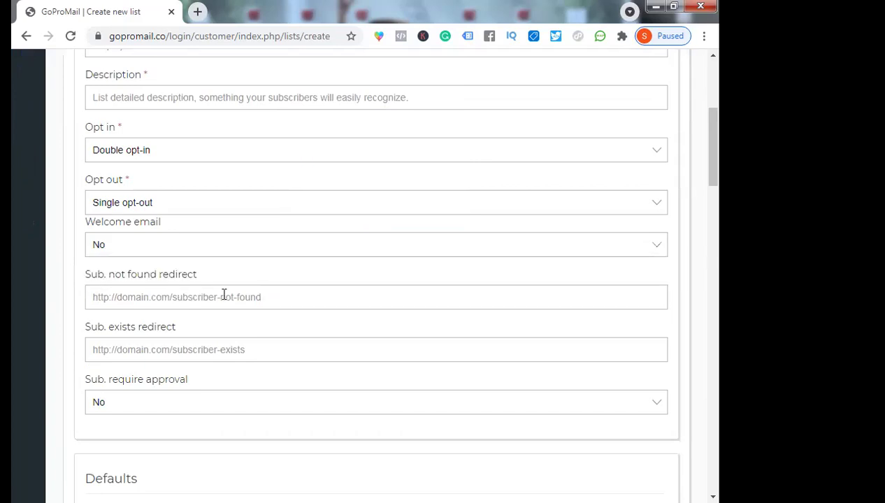
scroll(240, 294, down, 1)
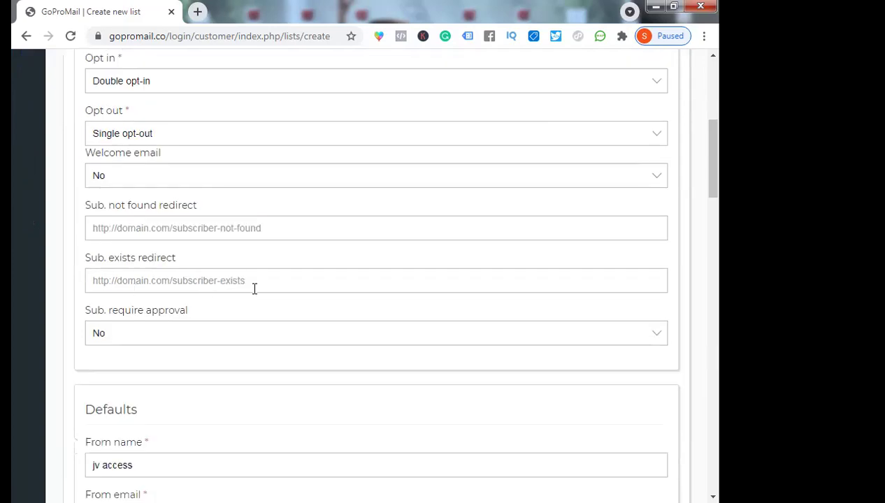
scroll(151, 269, down, 1)
scroll(151, 267, down, 1)
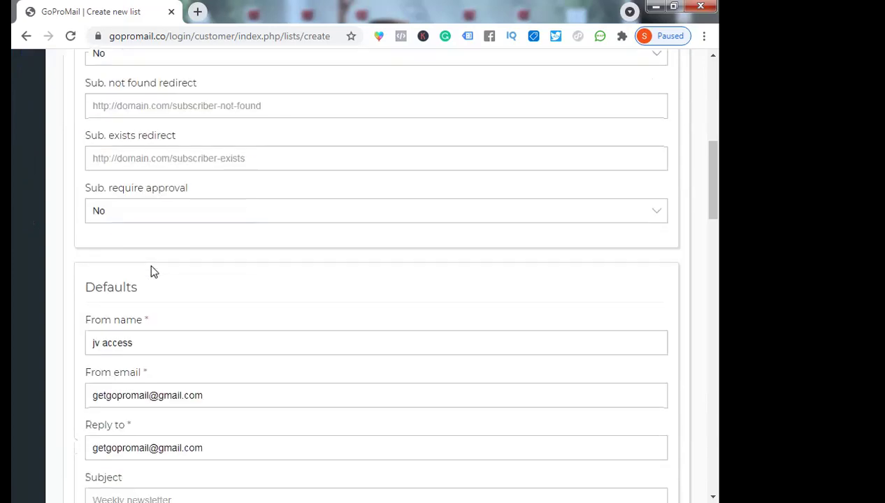
scroll(151, 267, down, 1)
scroll(154, 272, down, 2)
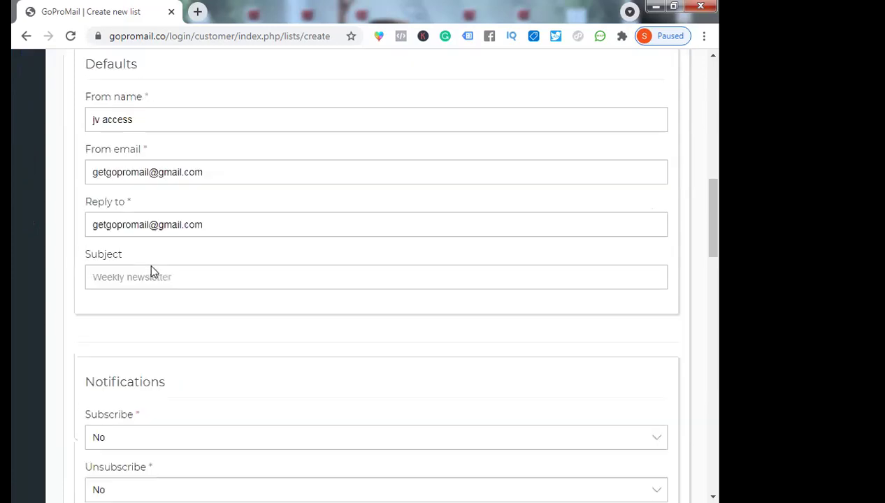
scroll(151, 271, down, 2)
scroll(153, 271, down, 2)
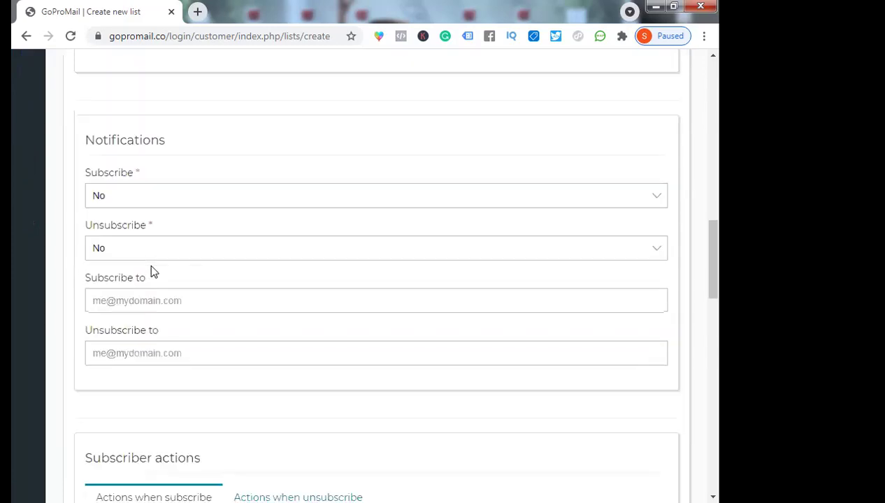
scroll(154, 272, down, 2)
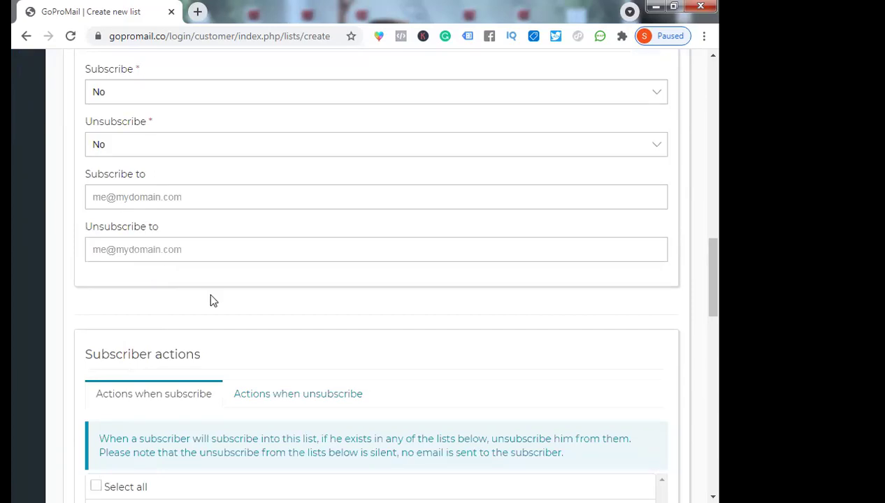
scroll(251, 283, down, 2)
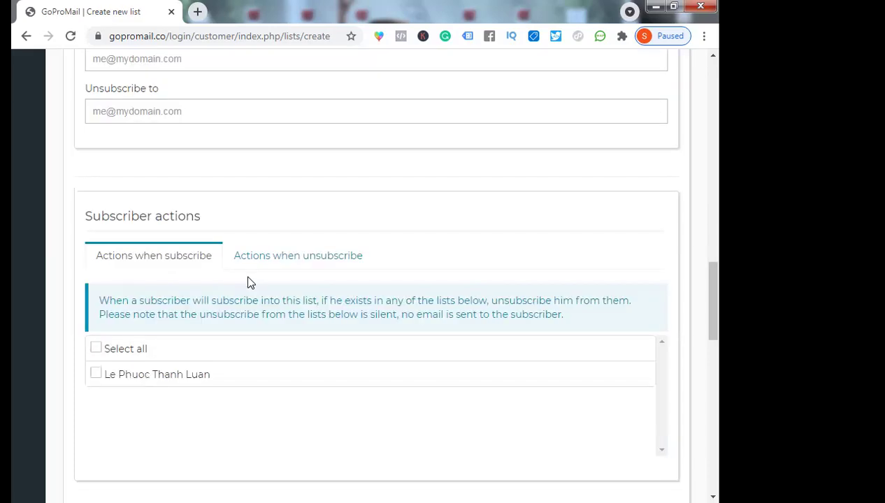
scroll(251, 283, down, 1)
scroll(251, 281, up, 3)
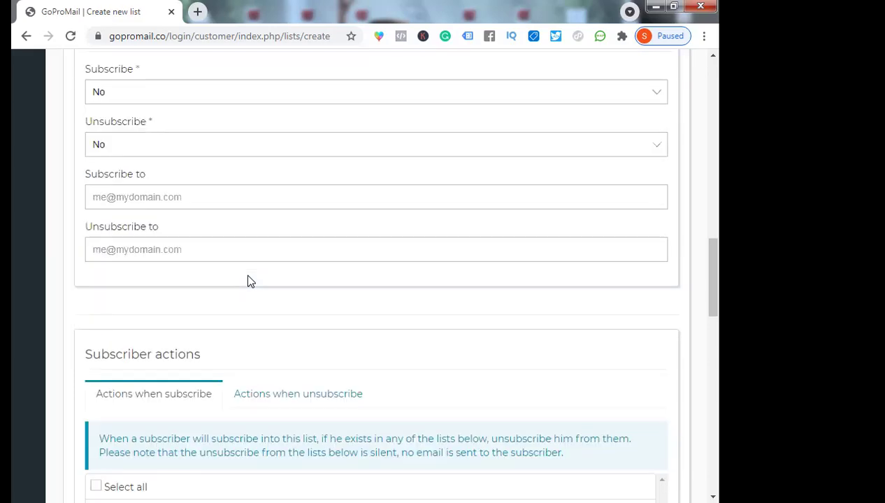
scroll(251, 282, up, 7)
scroll(249, 275, up, 8)
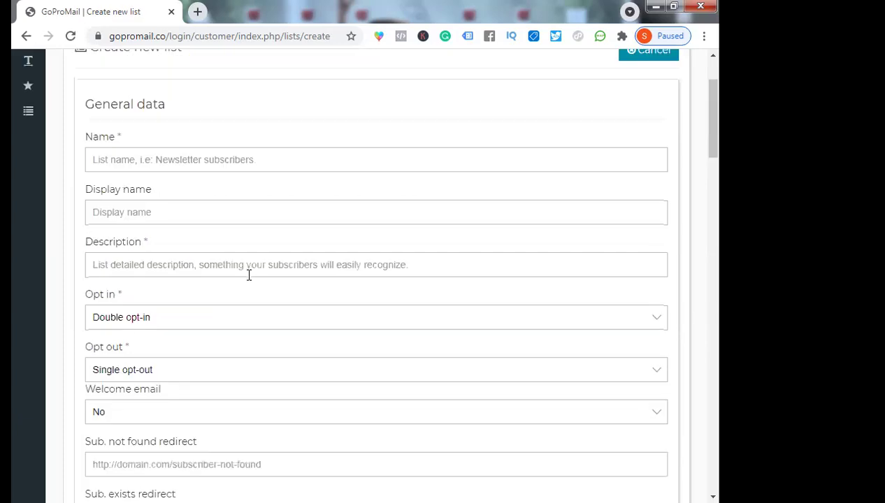
scroll(248, 275, up, 2)
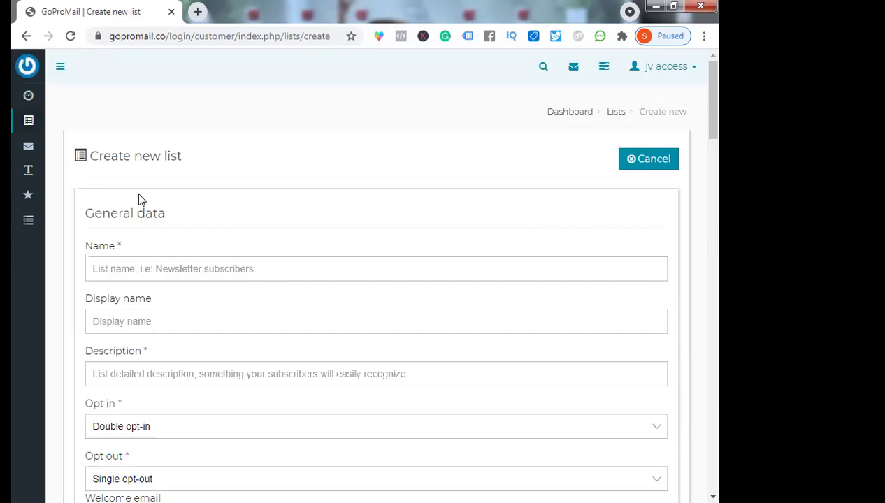
From the list Tools page, review the Sync lists settings, then close them without changes
click(82, 168)
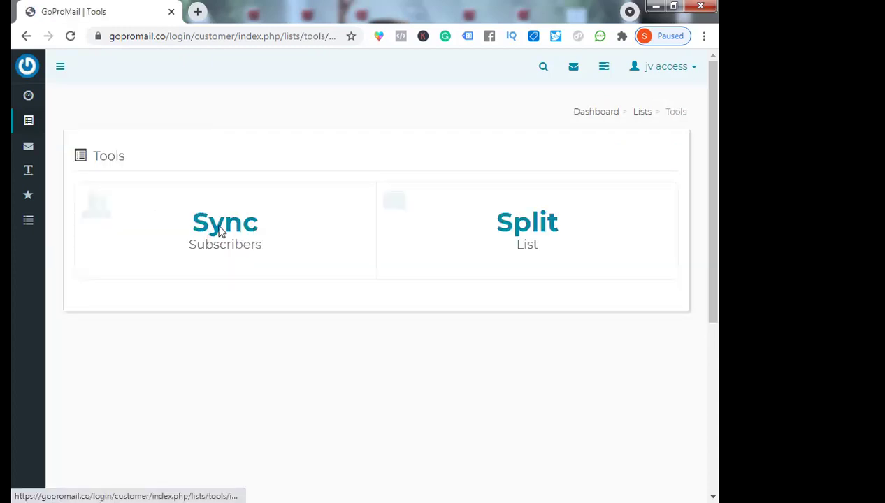
click(360, 231)
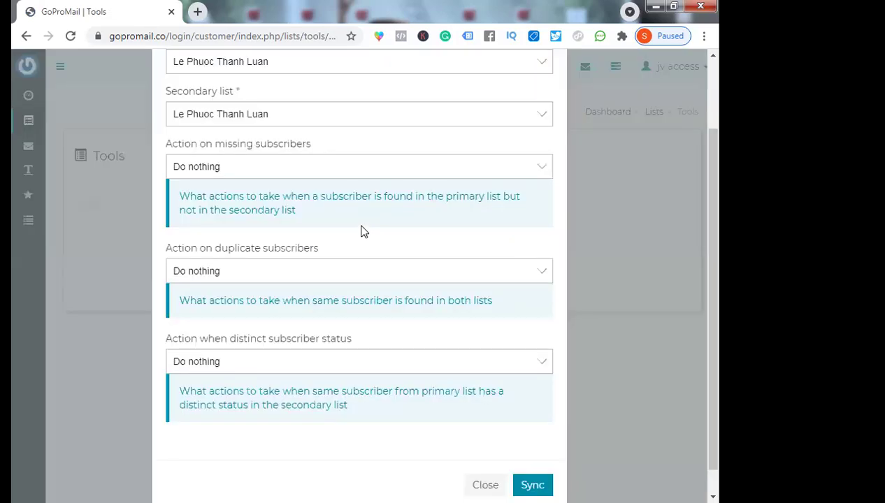
scroll(361, 228, down, 1)
scroll(362, 231, up, 2)
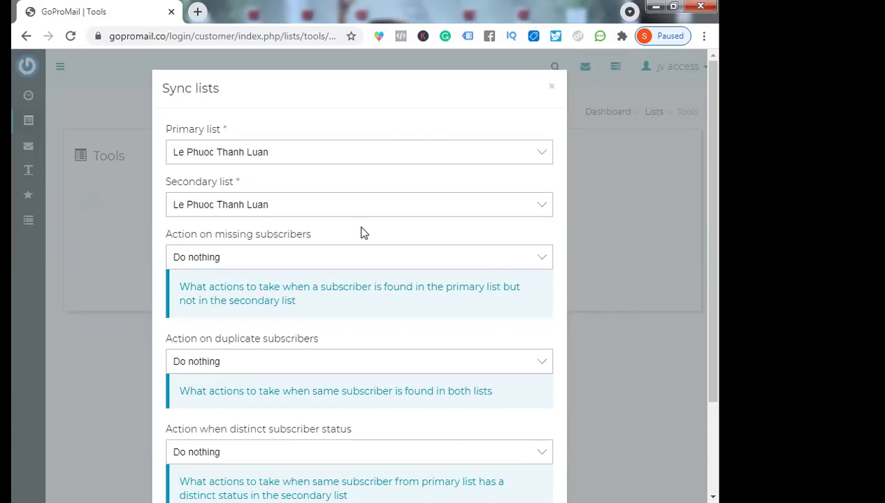
scroll(255, 188, down, 2)
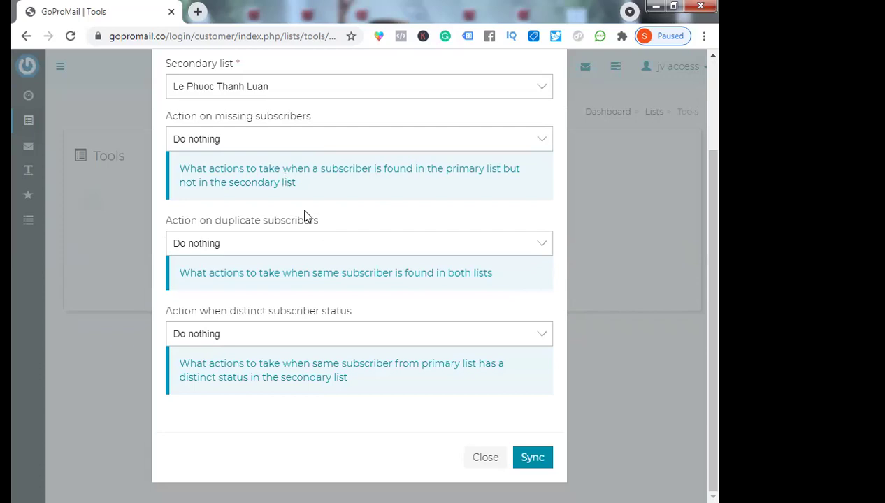
scroll(456, 215, up, 3)
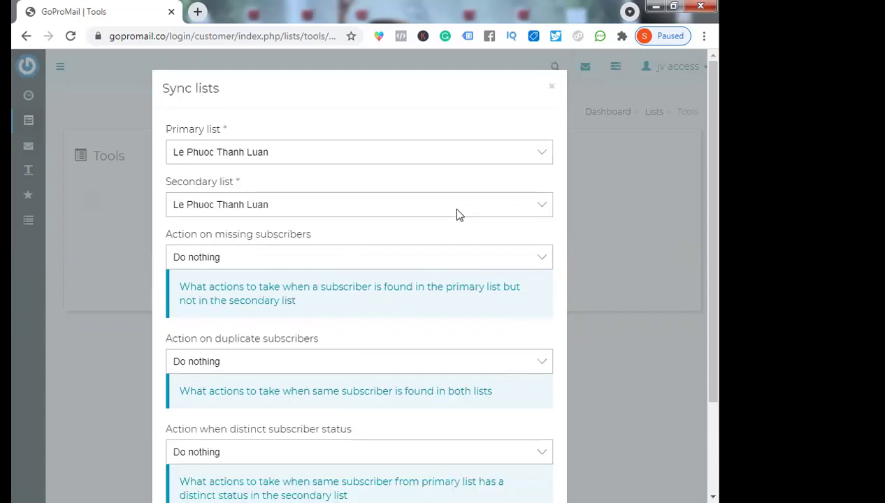
click(578, 107)
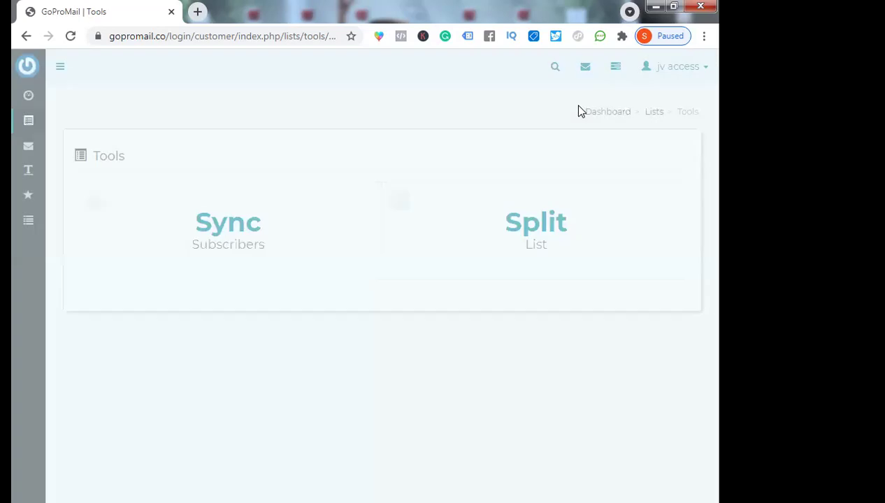
Review the Split list tool's settings, then close it without splitting any list
click(524, 222)
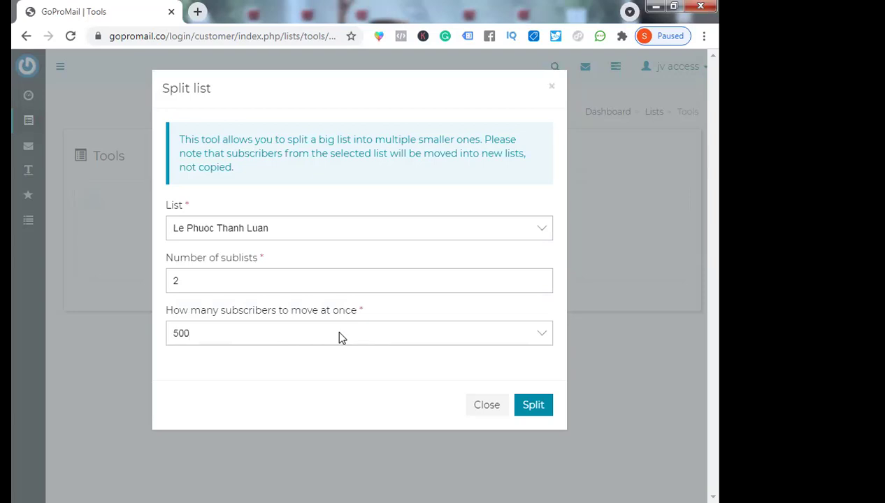
click(552, 89)
mouse_move(30, 150)
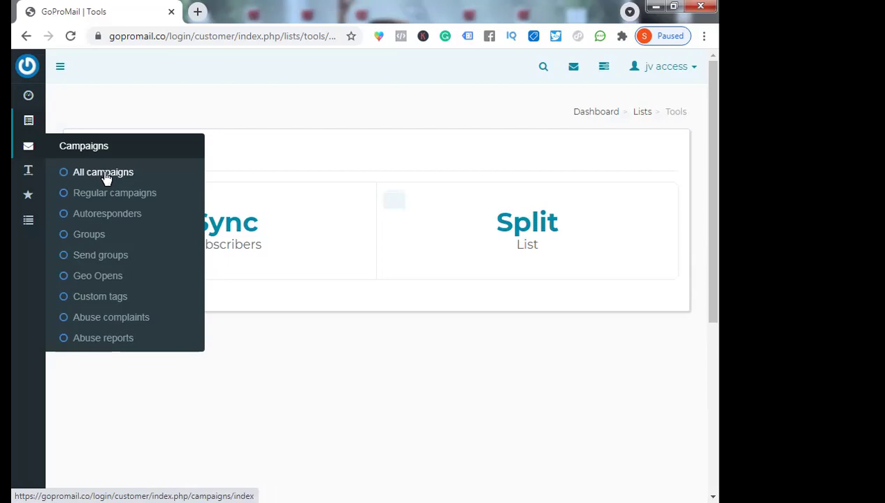
Go to All campaigns and bring up a blank new campaign form
click(105, 173)
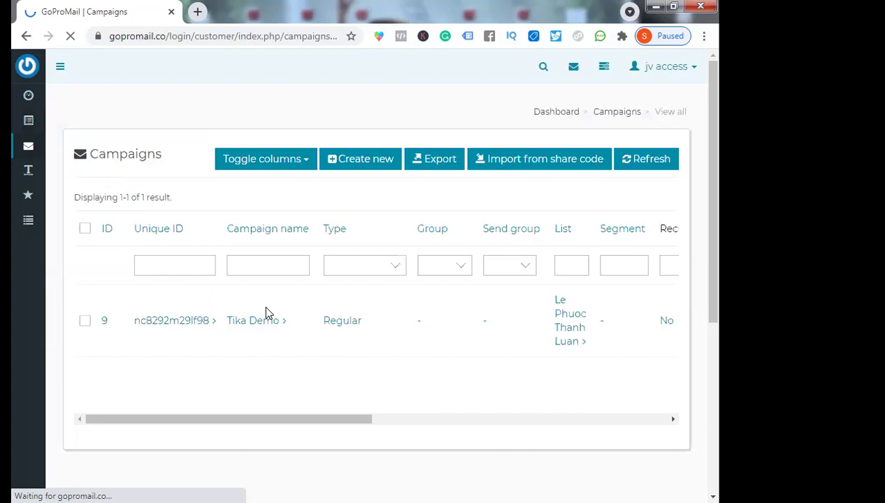
click(331, 159)
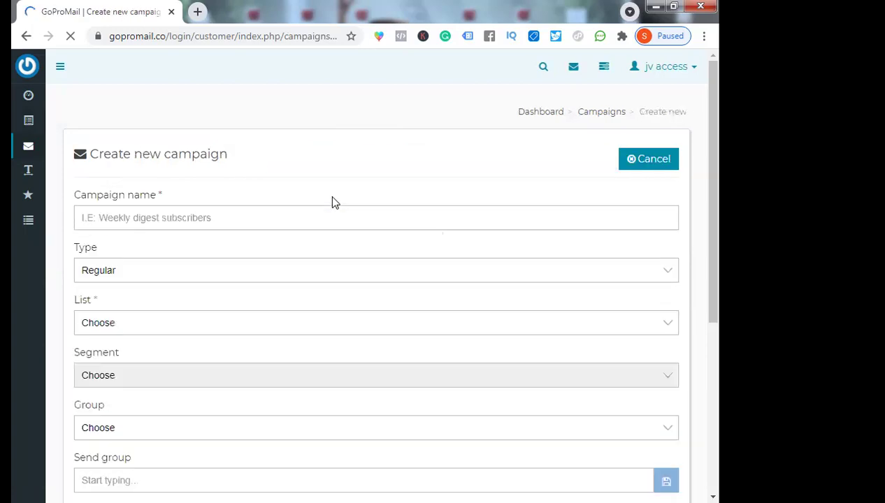
scroll(332, 201, down, 1)
scroll(332, 201, down, 1)
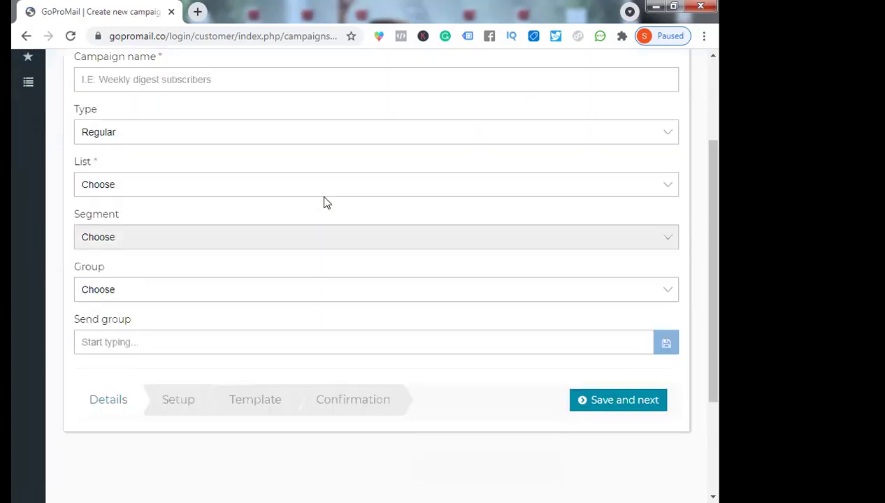
scroll(283, 279, down, 1)
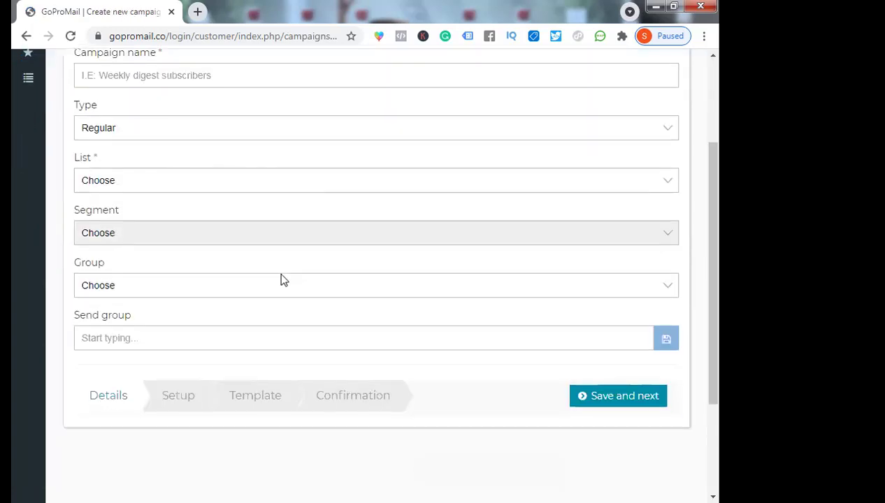
scroll(273, 269, up, 1)
scroll(172, 208, up, 1)
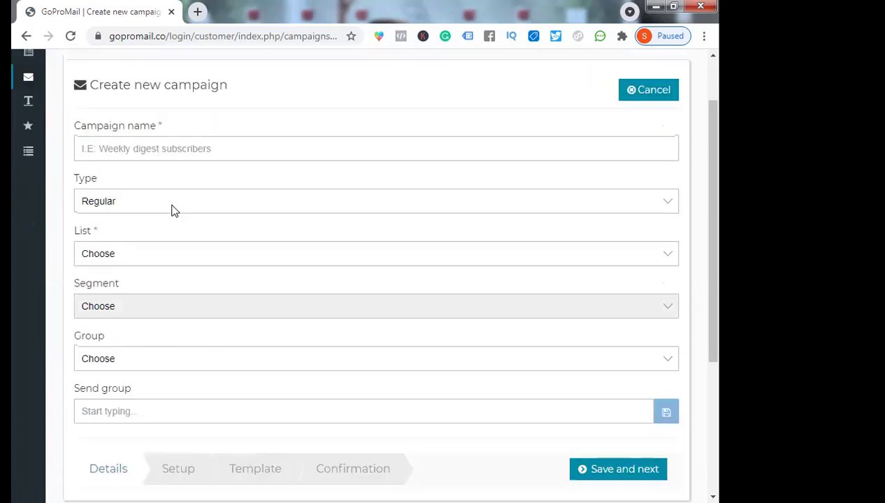
Set the campaign type to Autoresponder and view the subscriber lists without picking one
click(144, 201)
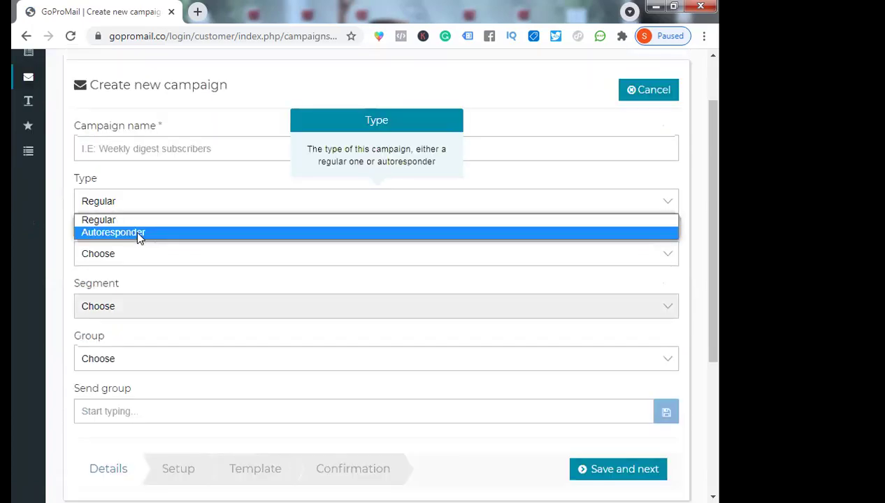
key(Return)
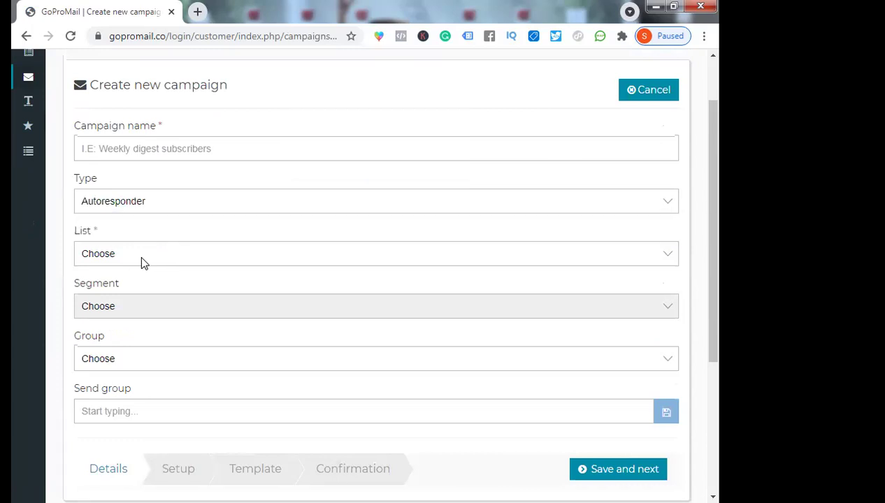
click(139, 254)
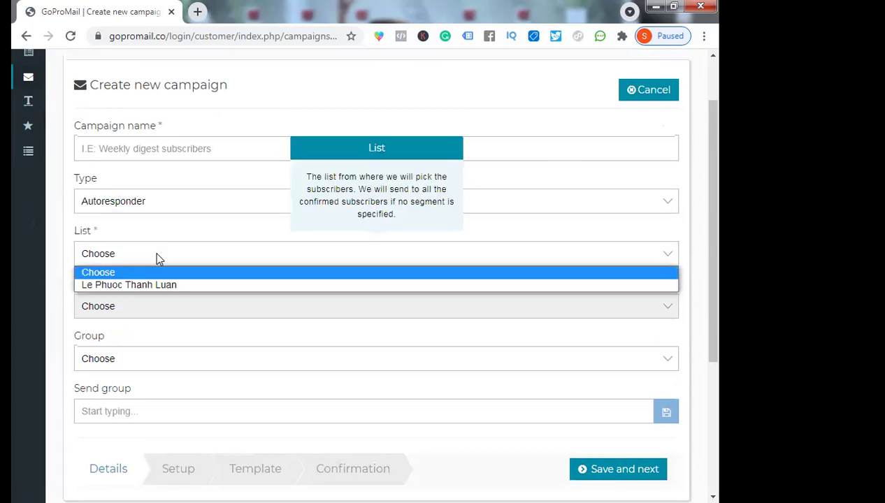
scroll(237, 247, down, 3)
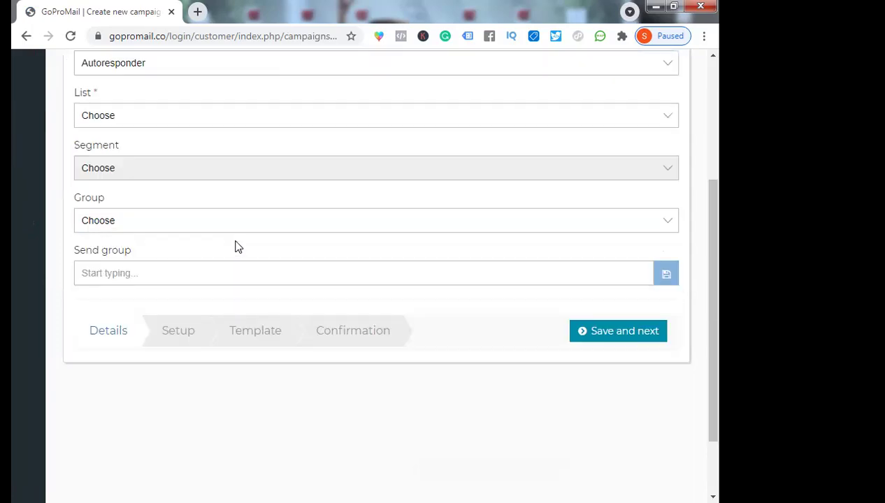
scroll(156, 202, up, 1)
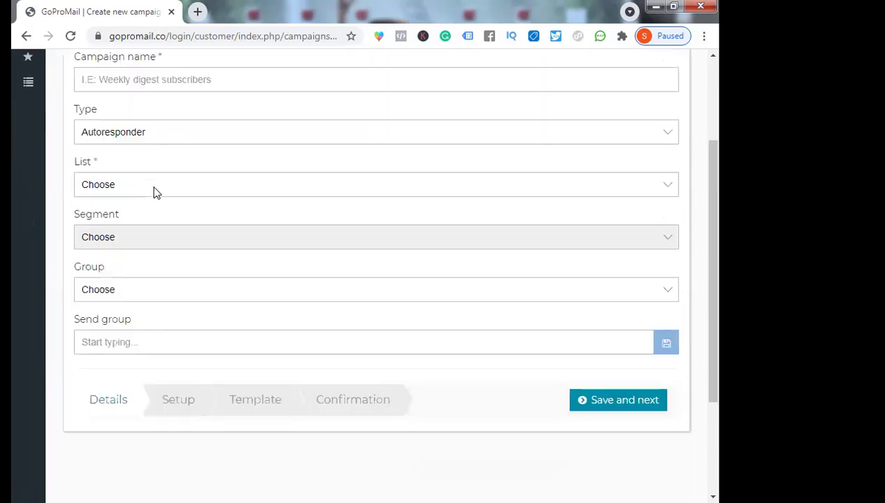
click(189, 187)
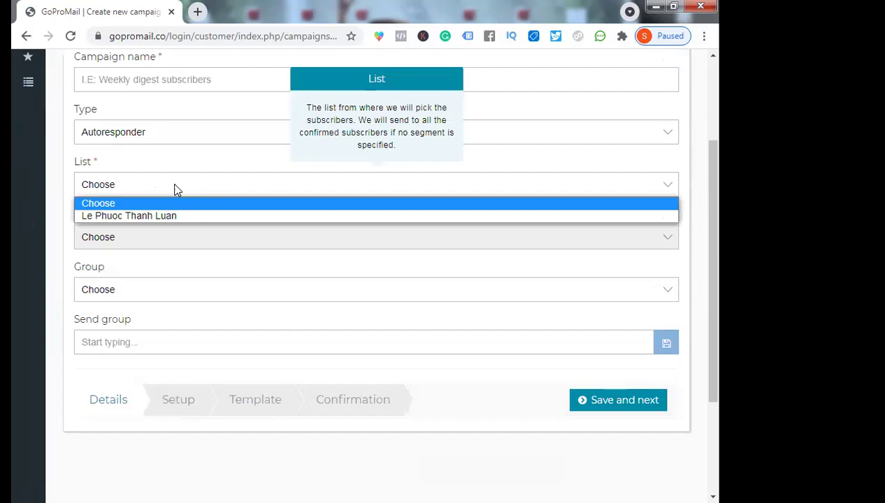
click(142, 239)
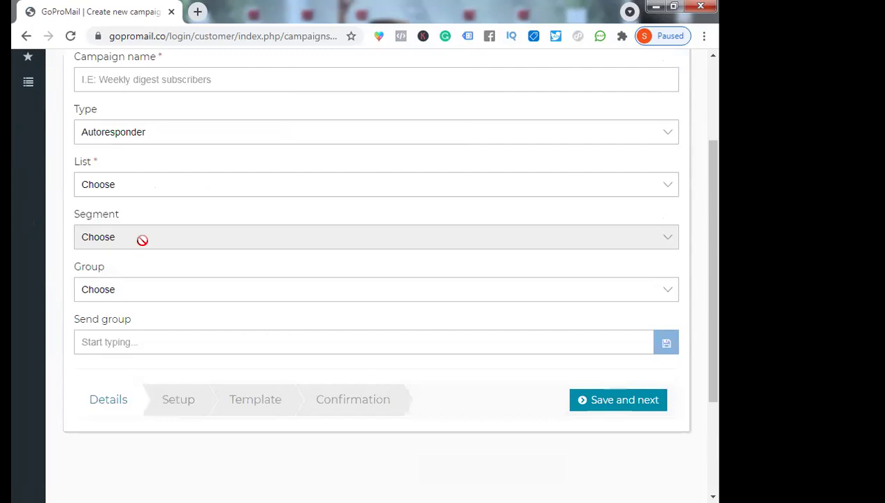
scroll(264, 286, down, 1)
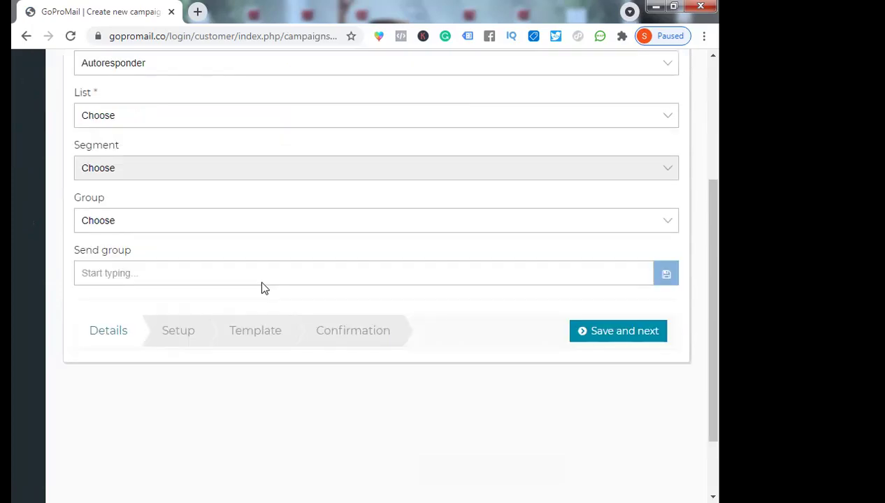
scroll(264, 288, up, 2)
scroll(264, 288, down, 2)
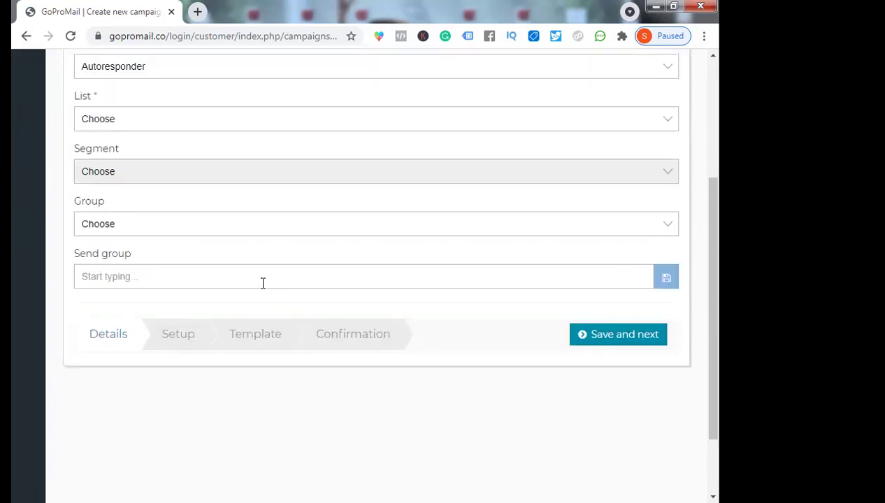
scroll(264, 287, down, 1)
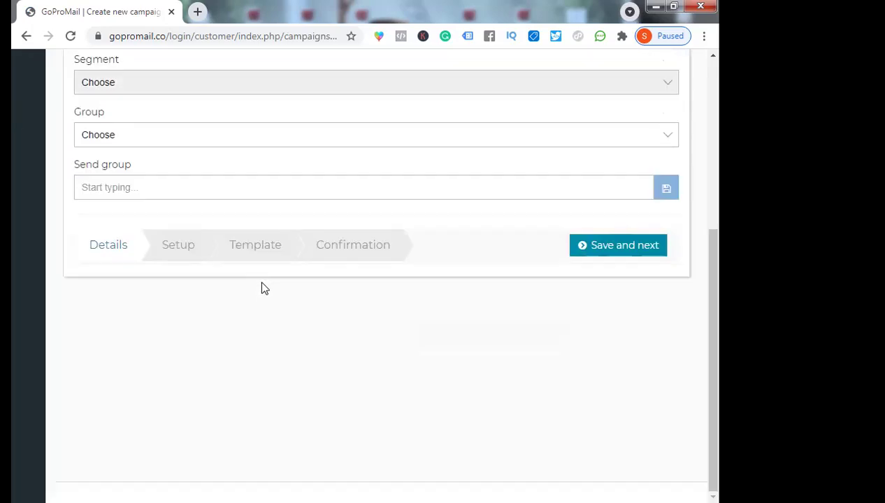
scroll(264, 288, up, 3)
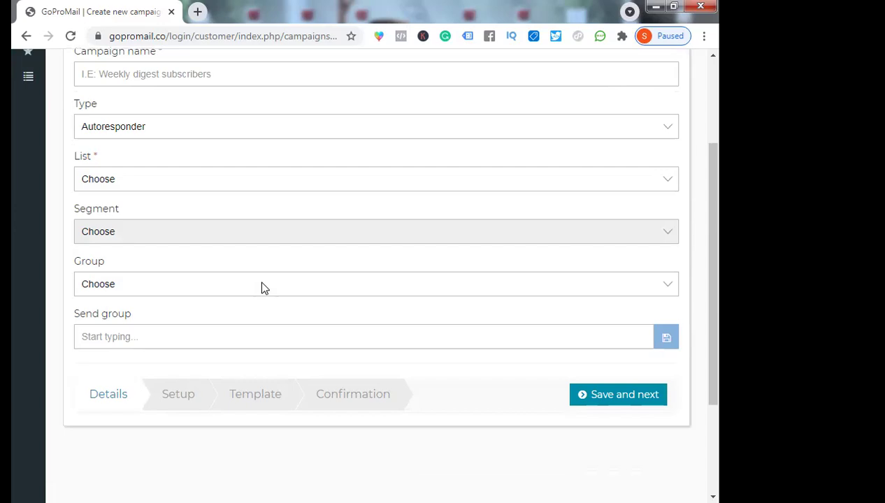
scroll(553, 165, up, 1)
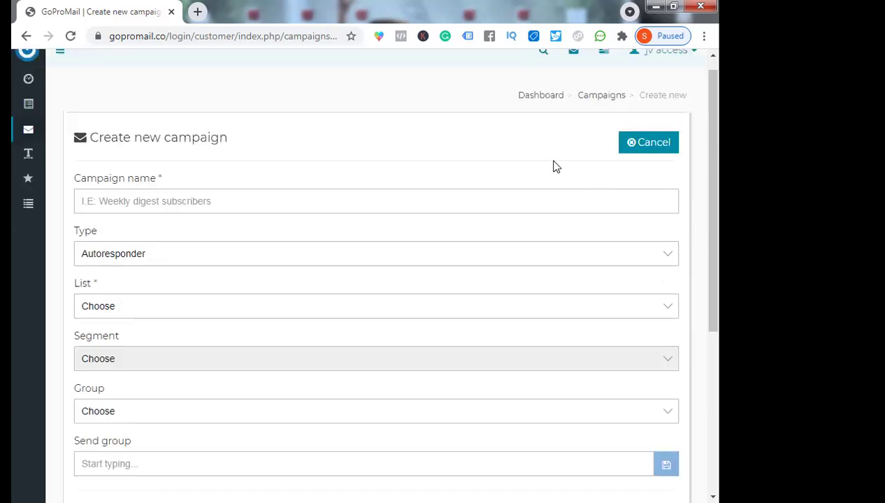
Cancel the campaign form and go to the Autoresponders page, which shows no autoresponders yet
click(630, 147)
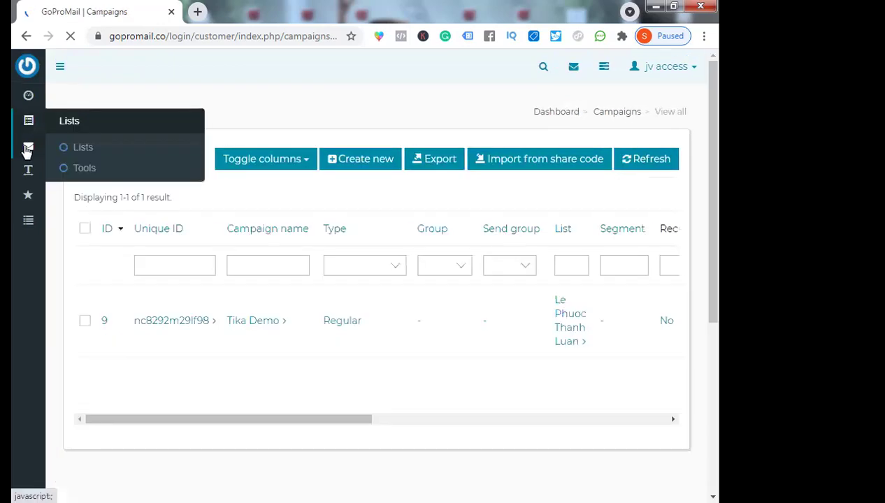
mouse_move(28, 146)
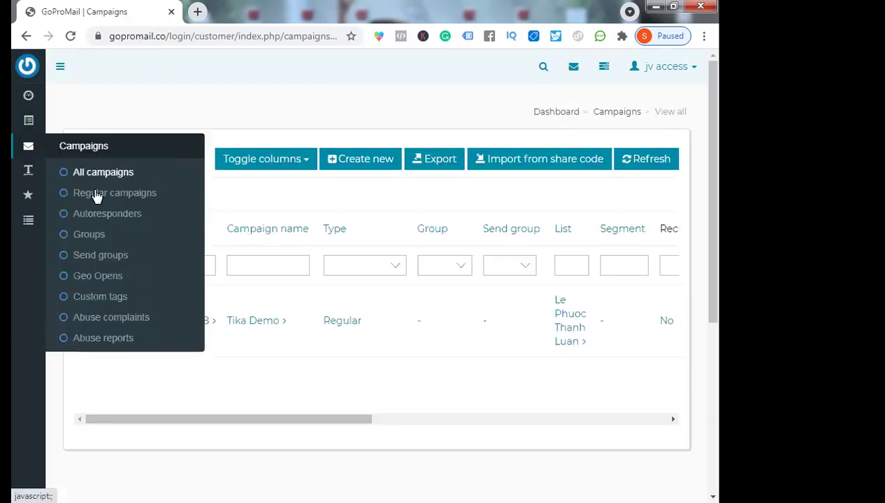
click(85, 218)
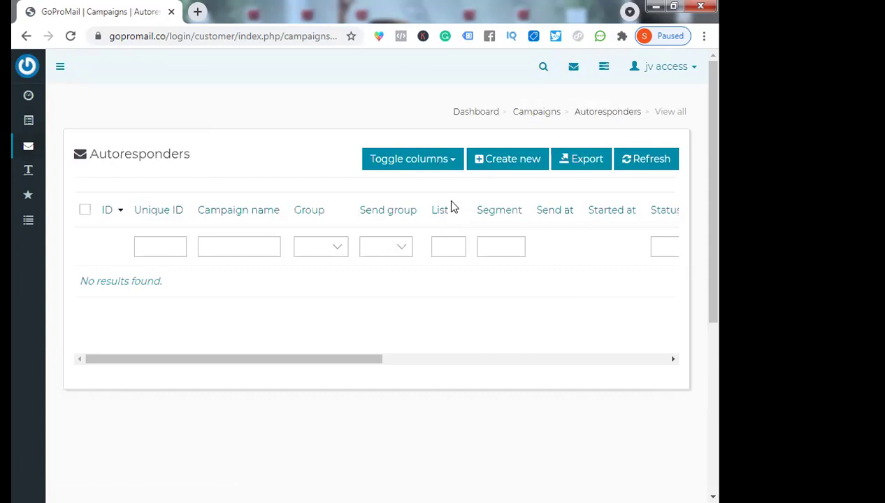
click(481, 162)
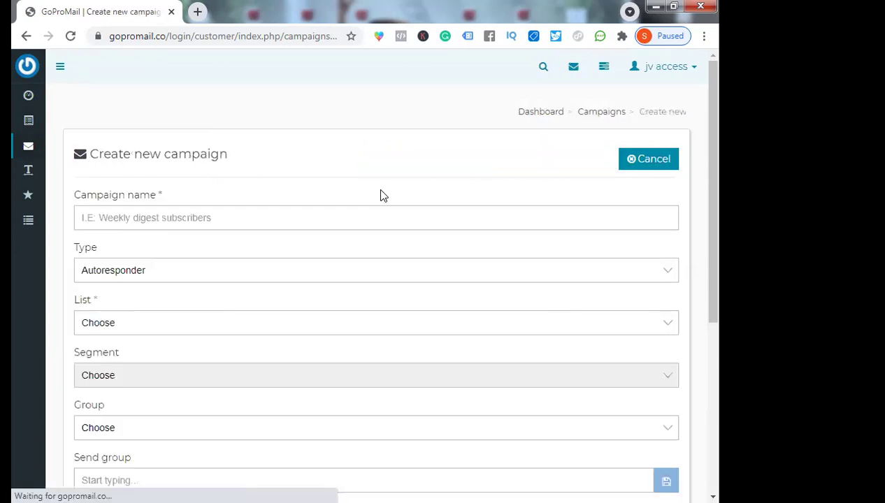
scroll(370, 178, down, 1)
scroll(409, 203, down, 1)
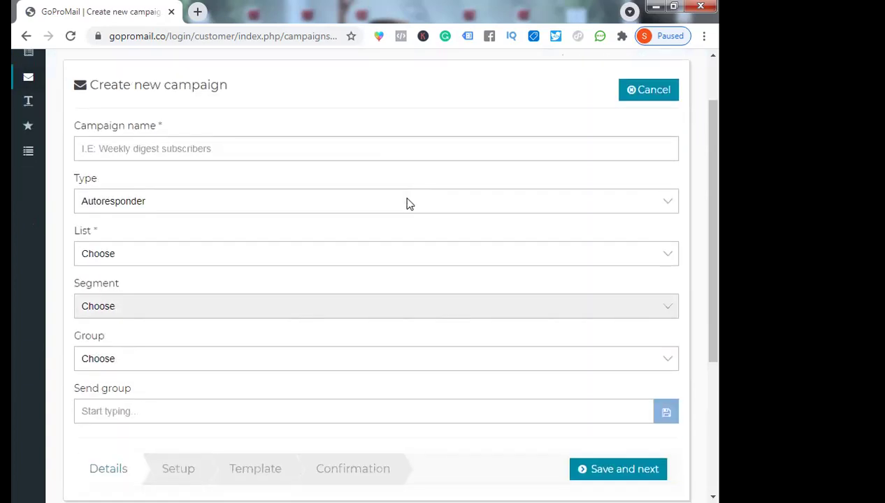
click(371, 205)
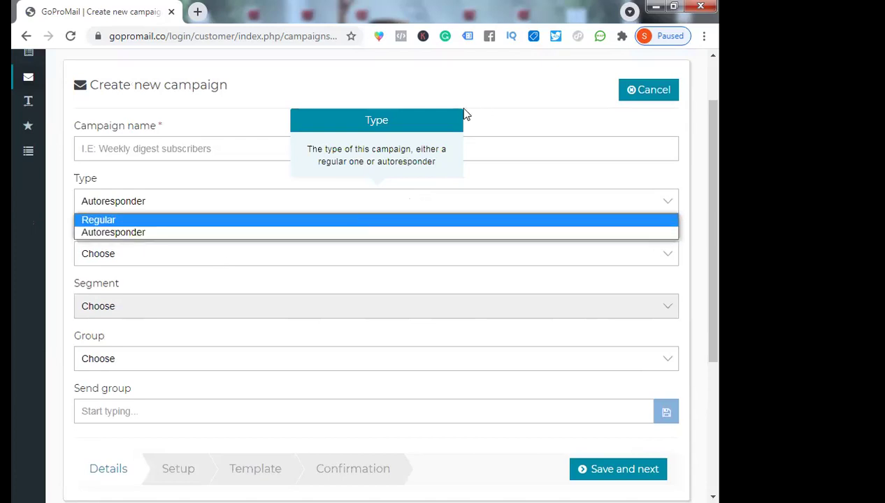
scroll(209, 185, up, 1)
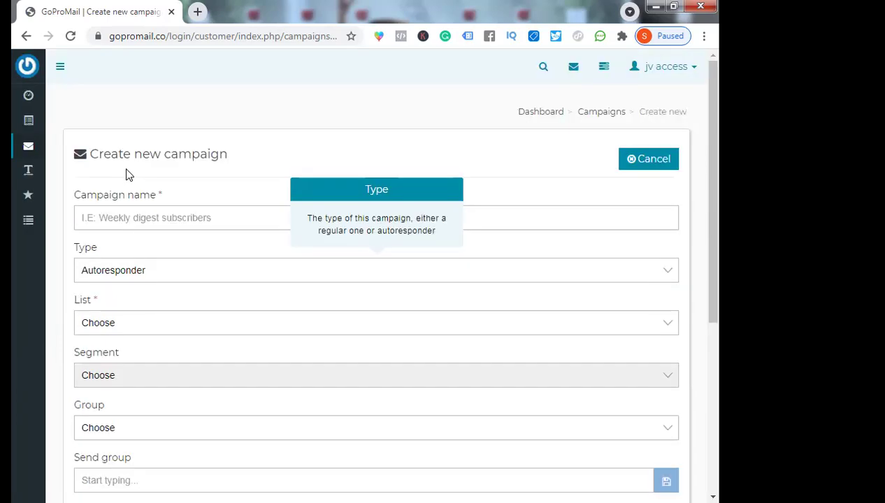
mouse_move(39, 180)
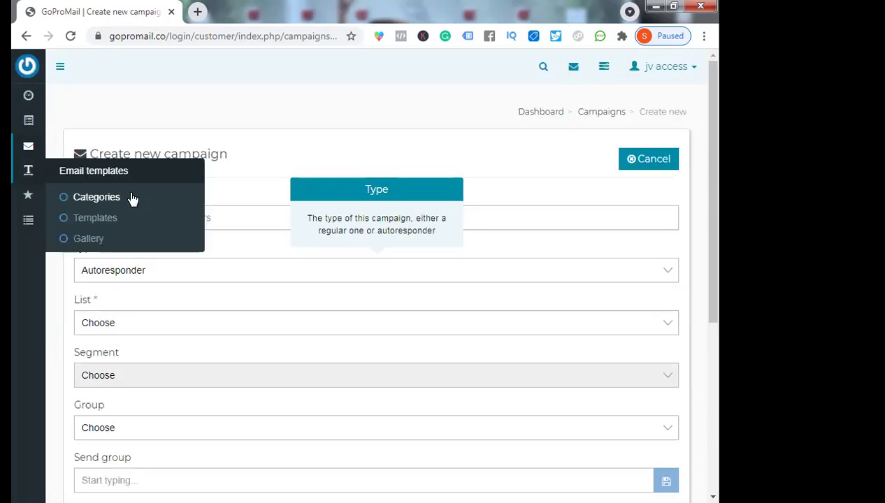
mouse_move(30, 152)
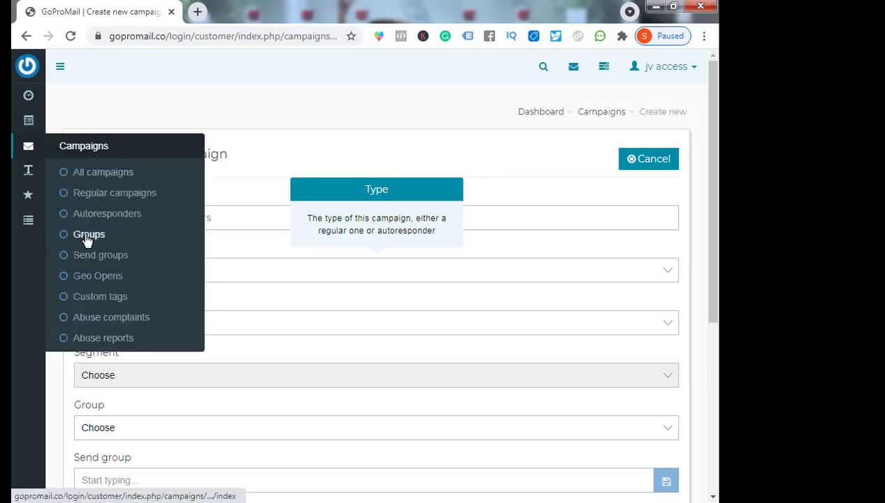
Check the campaign Groups page and its column options, then return to the campaigns list with Tika Demo
click(176, 234)
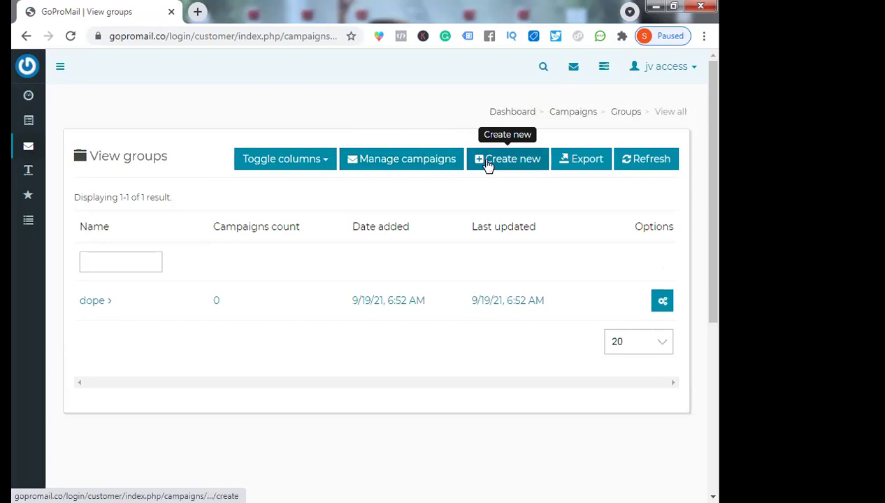
click(327, 162)
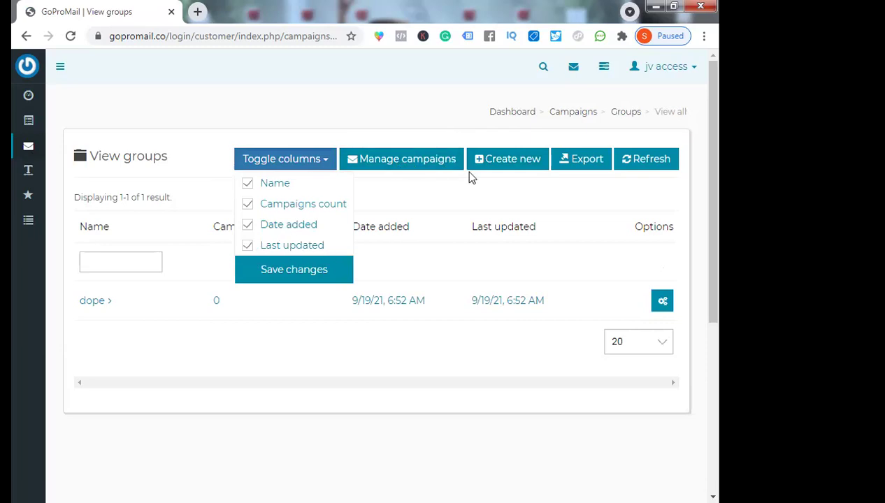
click(402, 160)
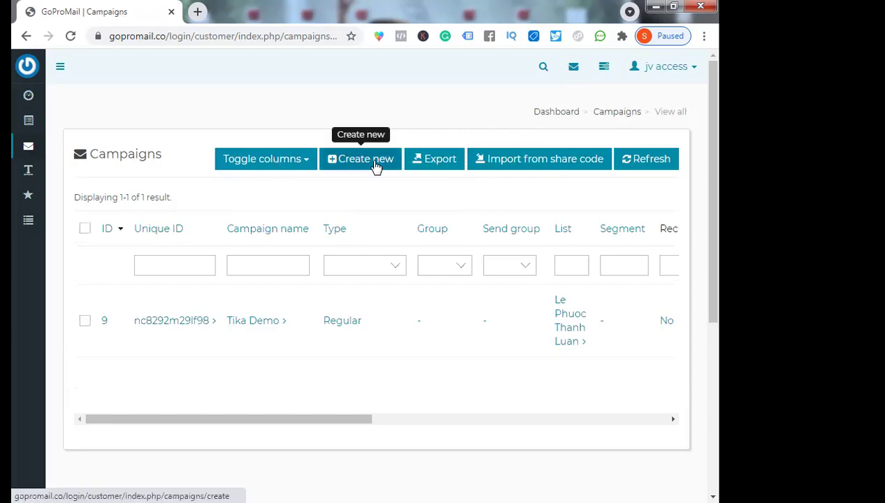
Start another new campaign and keep Regular as its type, leaving the form otherwise blank
click(335, 164)
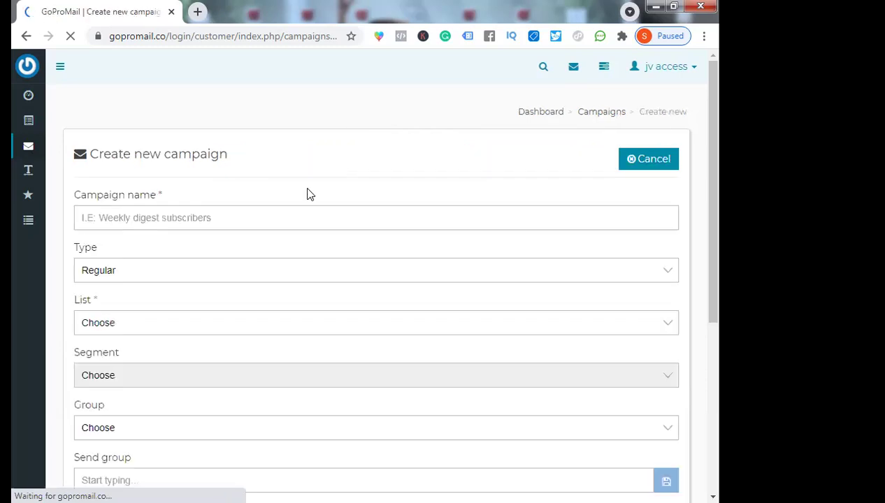
scroll(310, 177, down, 1)
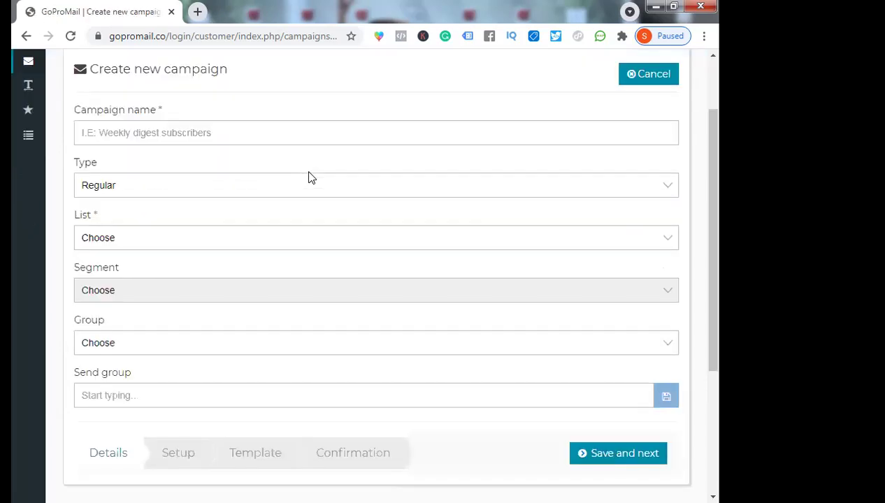
scroll(146, 199, up, 1)
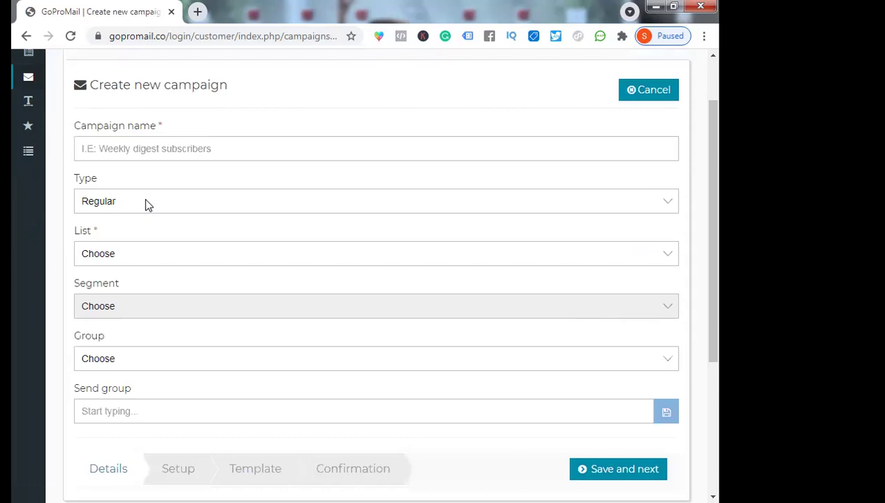
click(147, 203)
click(147, 204)
scroll(56, 188, up, 1)
scroll(31, 164, up, 2)
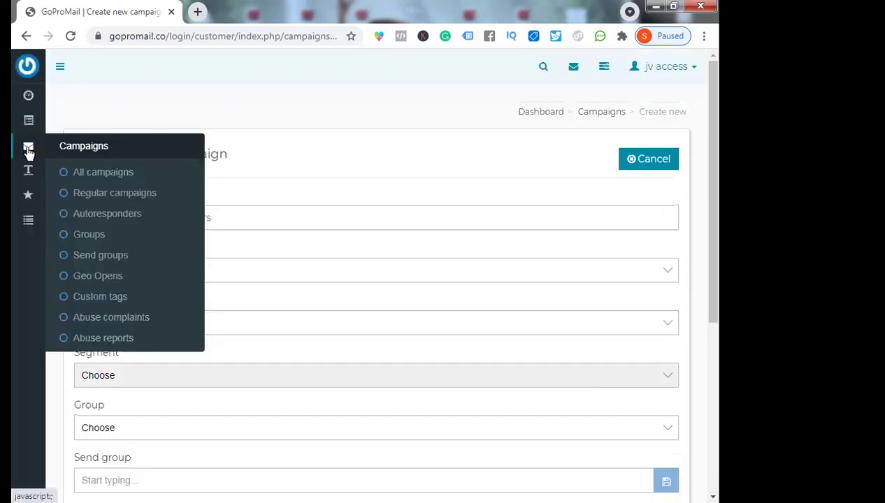
click(84, 279)
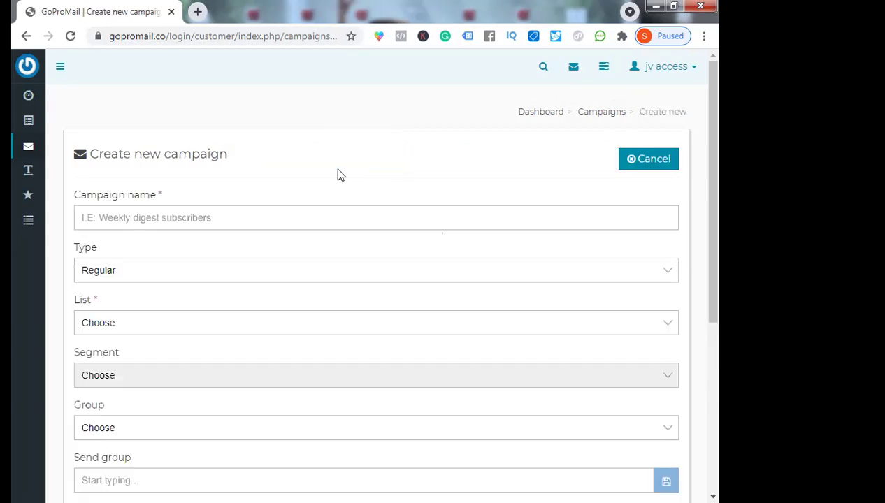
scroll(337, 174, down, 2)
scroll(336, 172, up, 2)
mouse_move(28, 148)
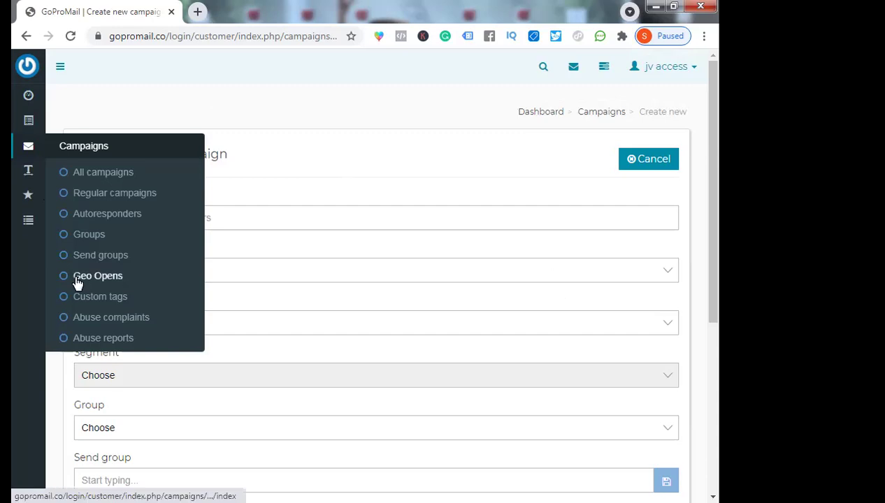
Return to the campaigns list and review its column options: Sent, Opens, Clicks, Bounces and Unsubs
click(76, 278)
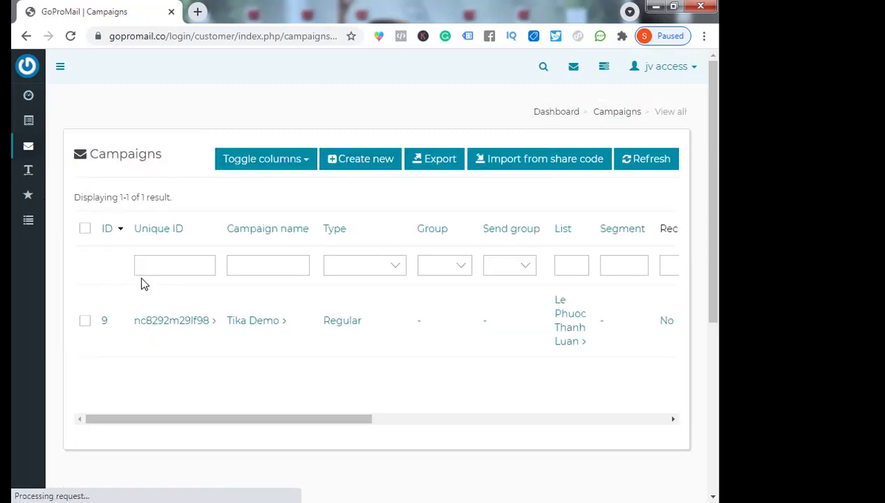
scroll(411, 250, down, 1)
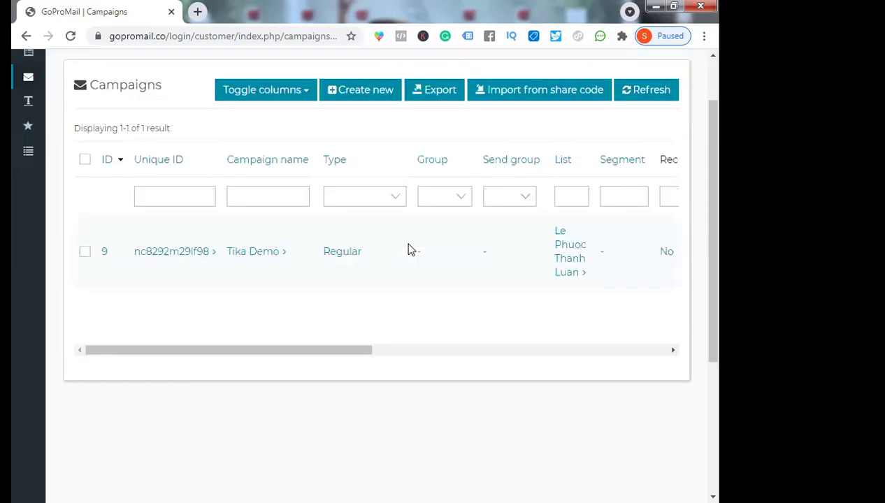
scroll(411, 249, up, 1)
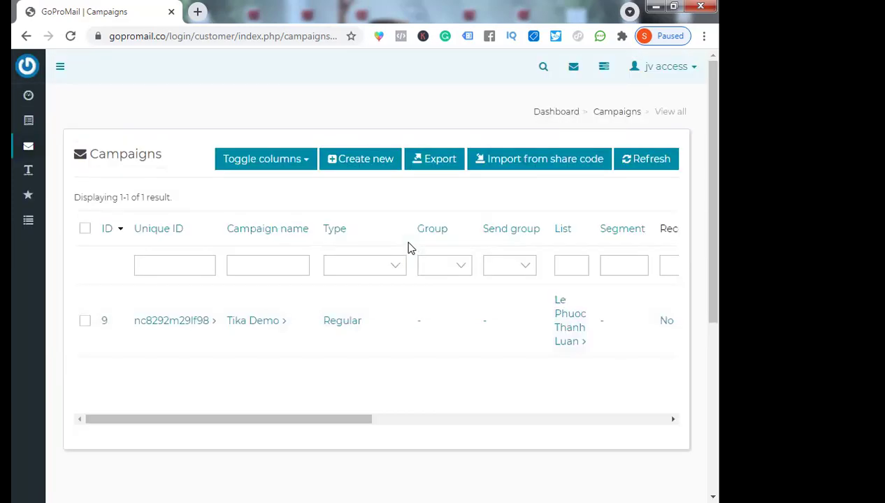
click(303, 164)
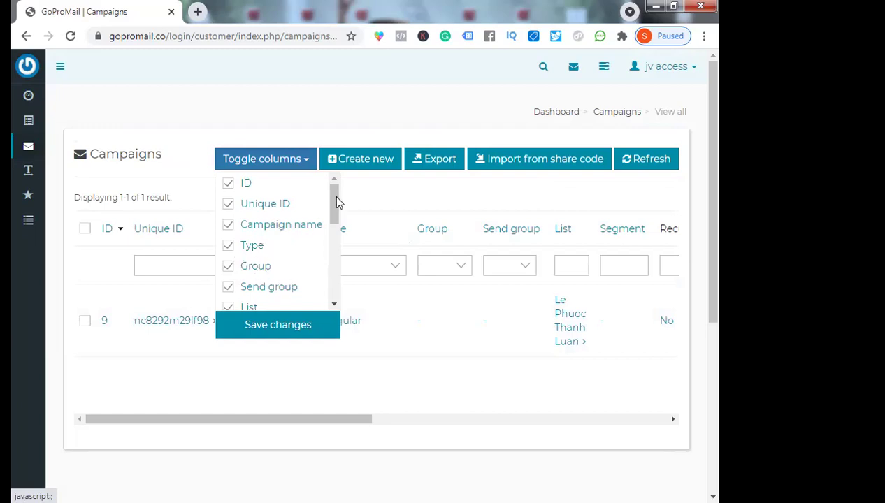
drag(335, 202, 335, 235)
scroll(334, 243, down, 1)
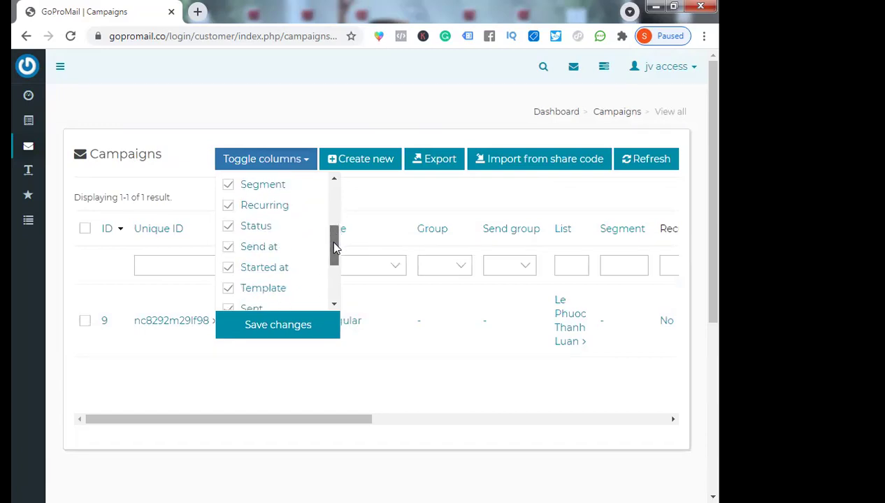
drag(334, 244, 335, 250)
scroll(334, 269, down, 1)
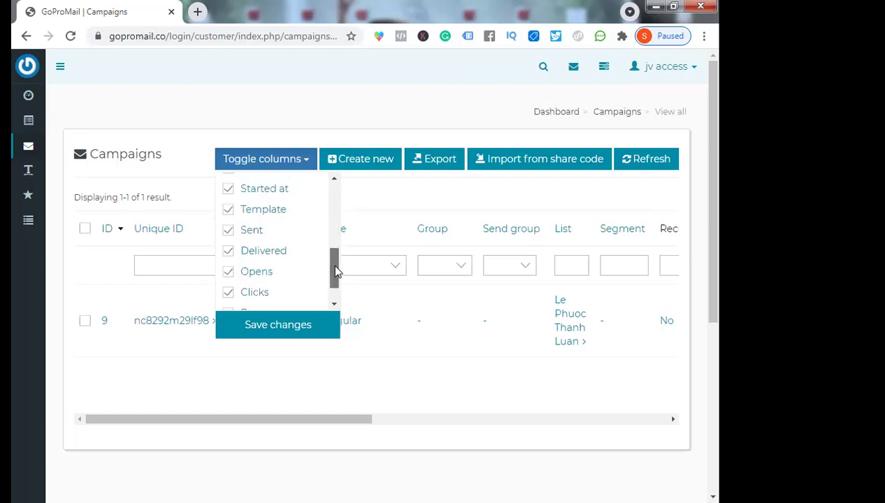
scroll(331, 272, down, 1)
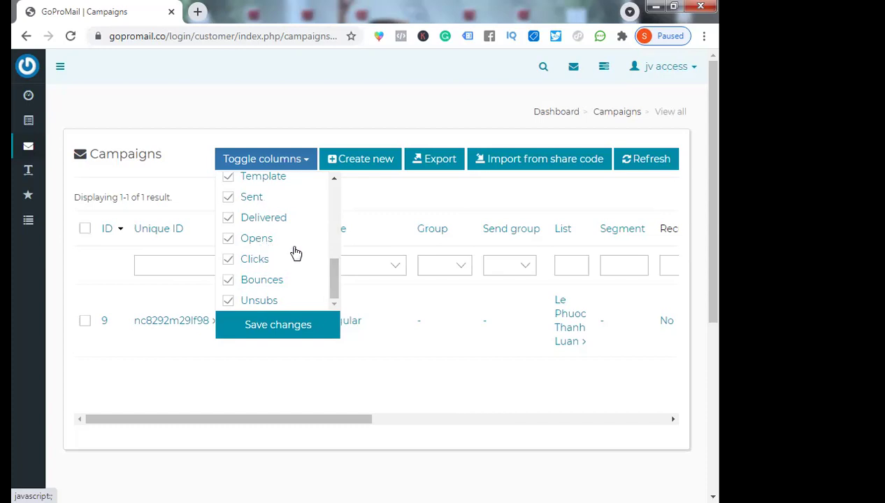
scroll(296, 253, down, 1)
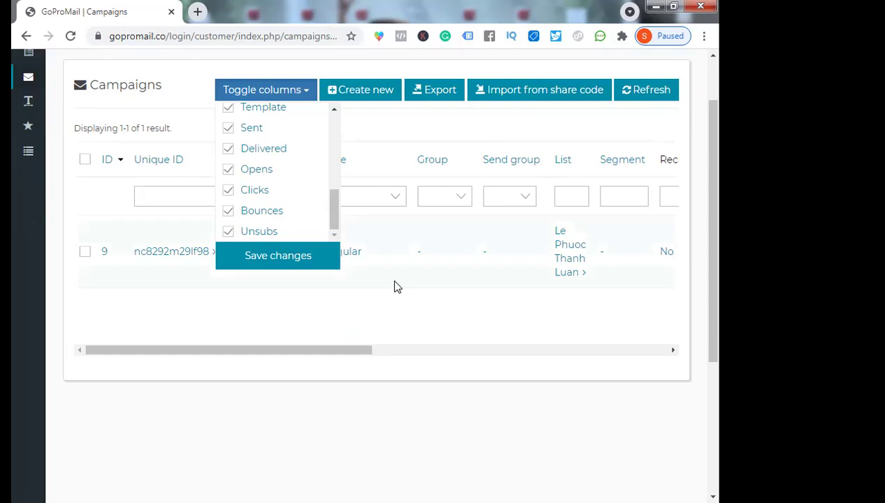
Close the column options and browse the three email templates with their added and updated dates
click(441, 294)
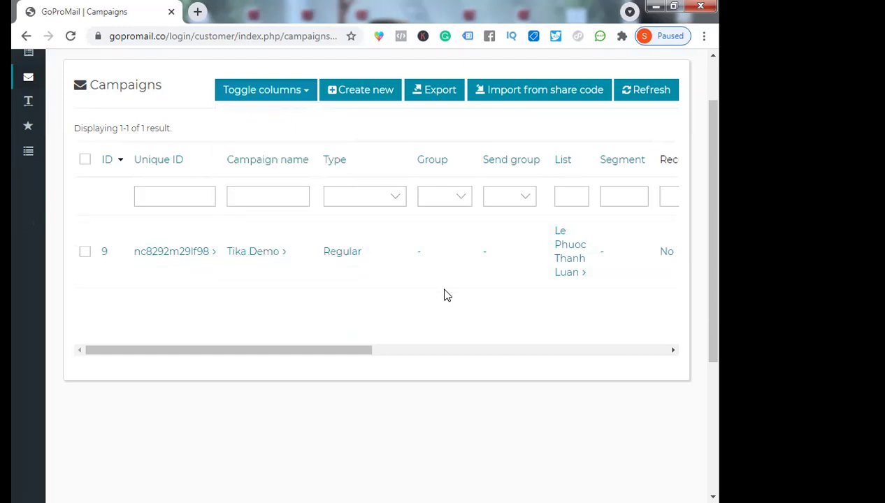
scroll(37, 173, up, 1)
mouse_move(31, 172)
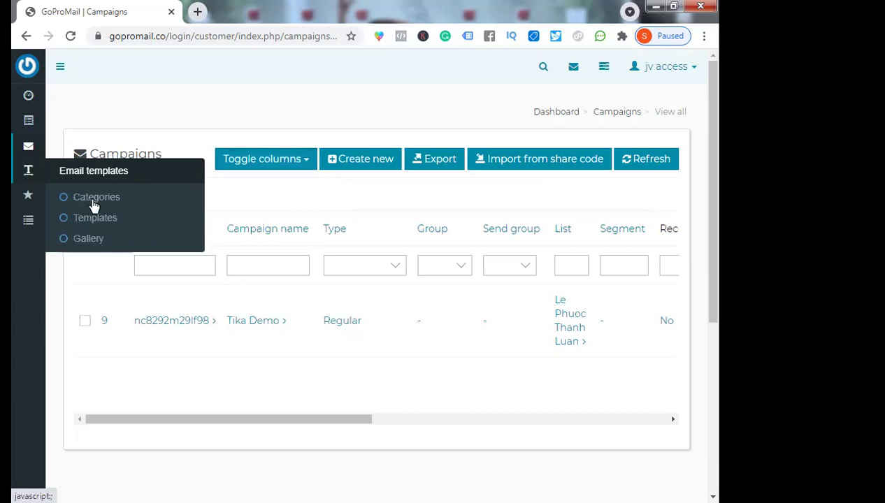
click(84, 239)
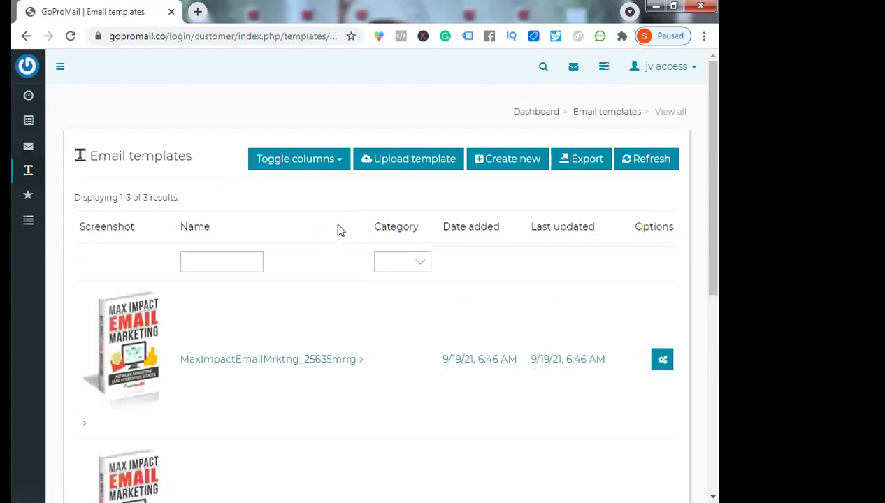
scroll(339, 229, down, 1)
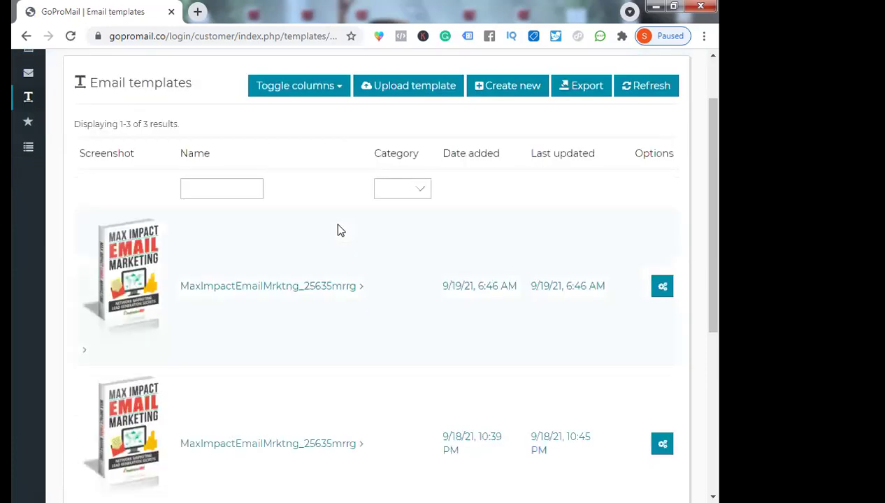
scroll(340, 230, down, 1)
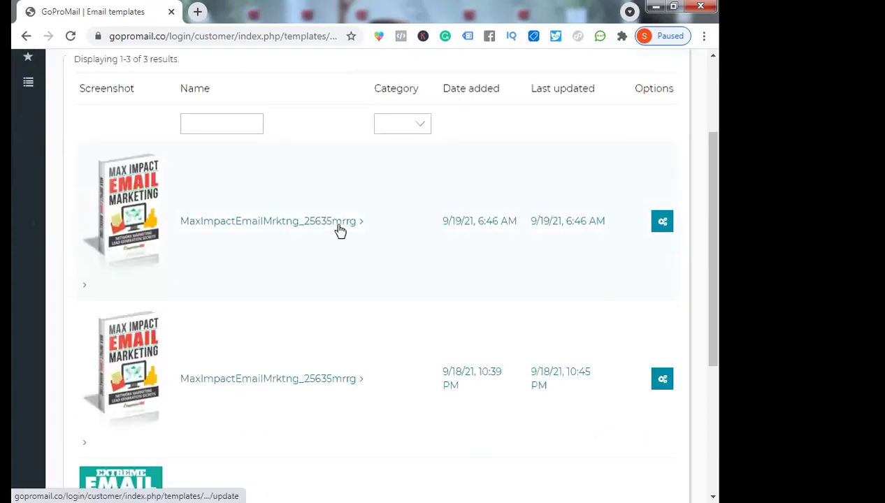
scroll(340, 231, down, 1)
scroll(339, 230, down, 1)
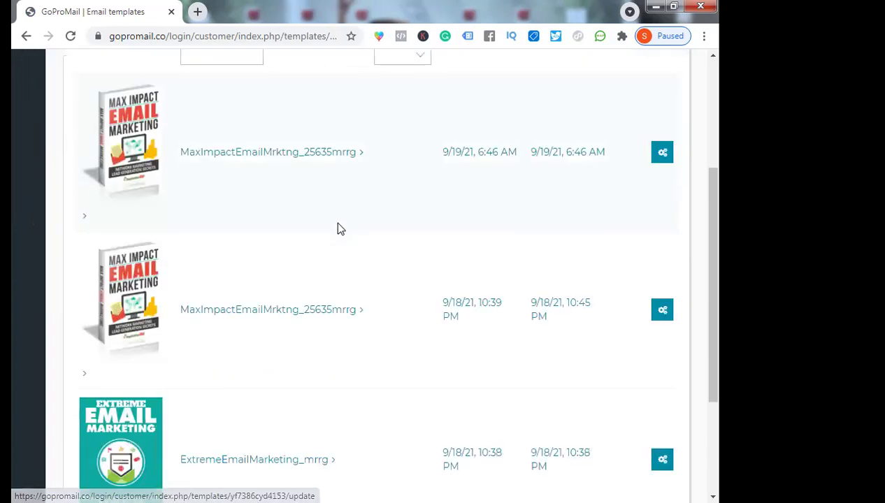
scroll(340, 229, down, 2)
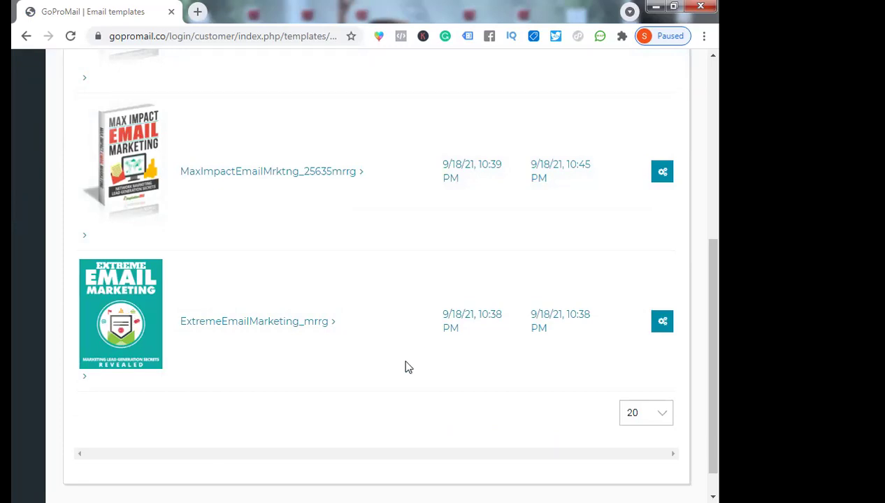
scroll(408, 367, up, 4)
scroll(408, 367, up, 1)
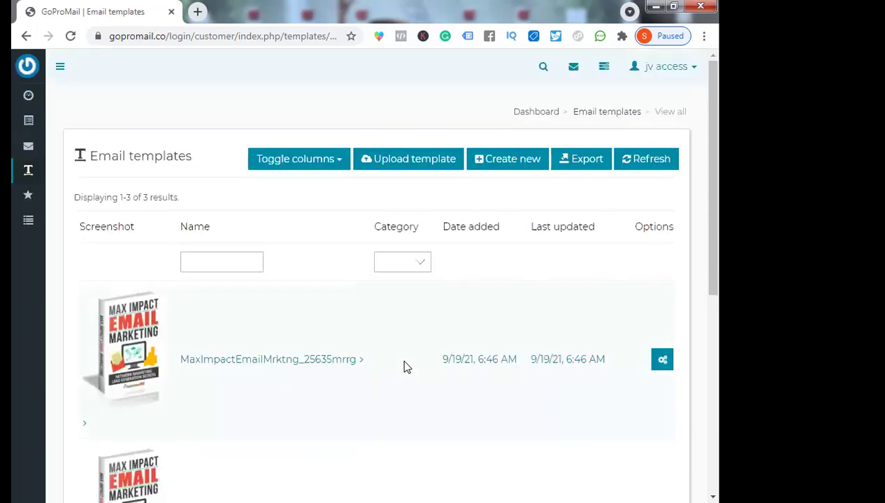
scroll(406, 367, down, 3)
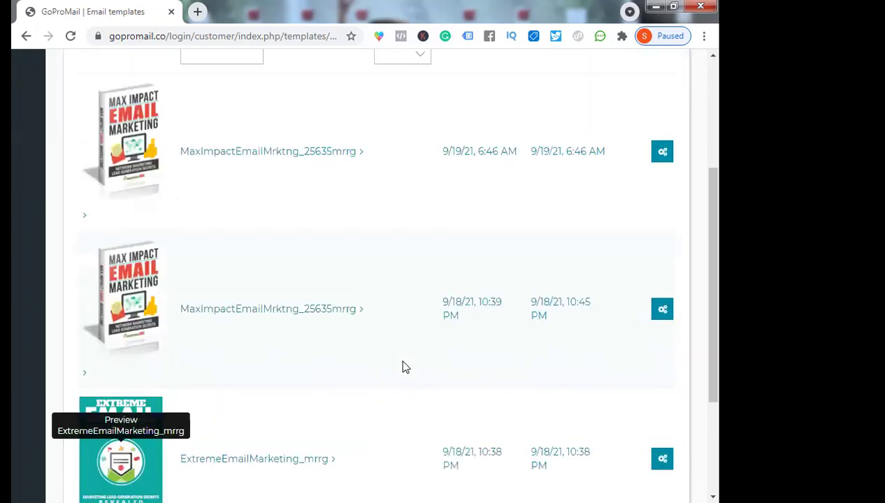
scroll(404, 366, down, 1)
scroll(60, 229, up, 4)
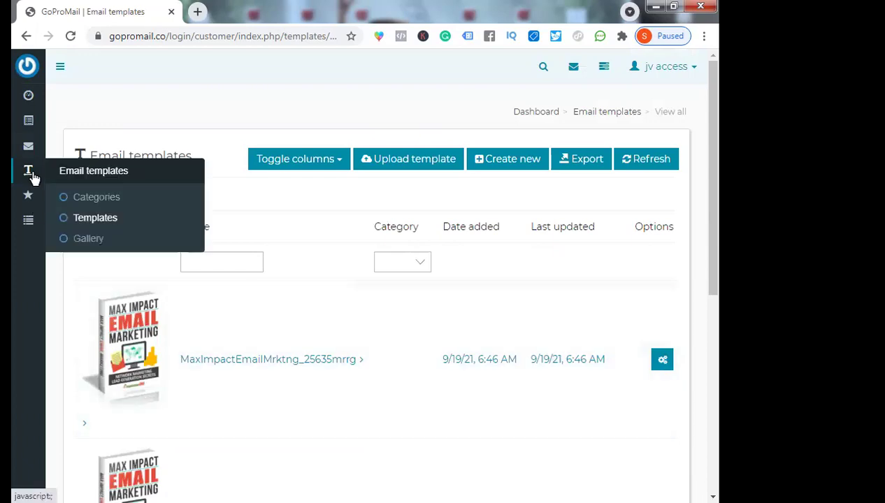
Open the email templates Gallery and scroll through the full-length template previews
click(76, 241)
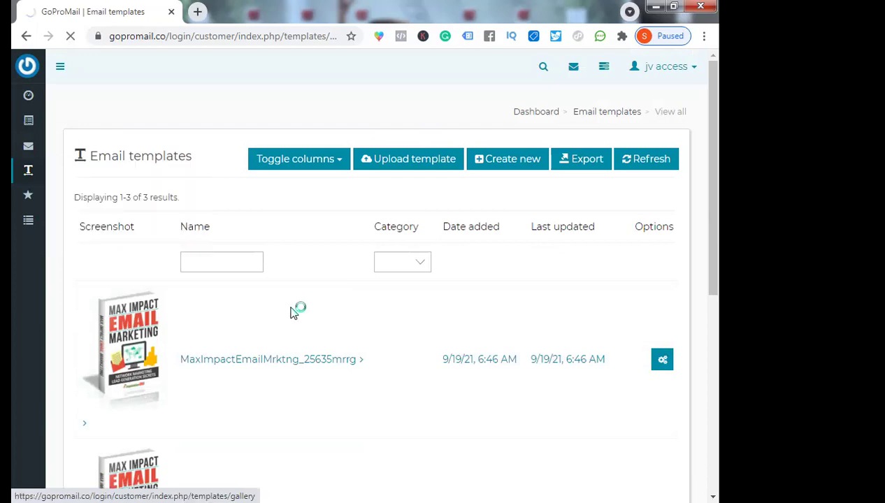
scroll(311, 269, down, 2)
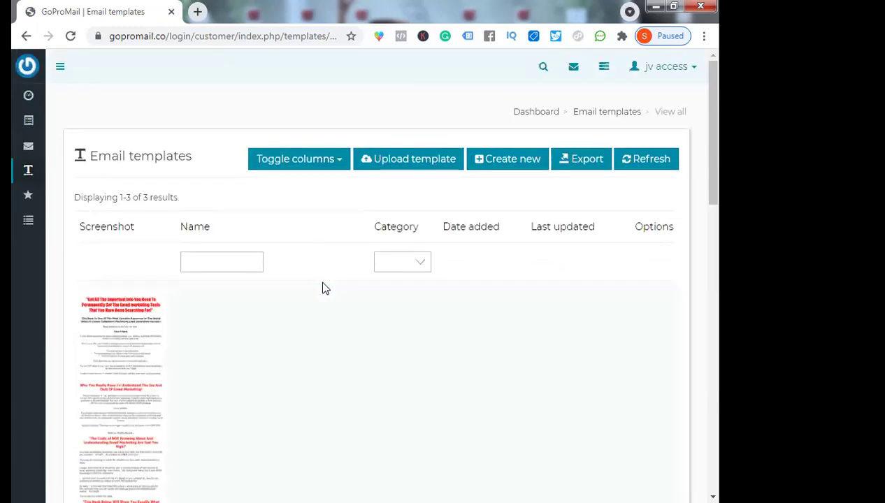
scroll(324, 288, down, 1)
scroll(324, 288, down, 3)
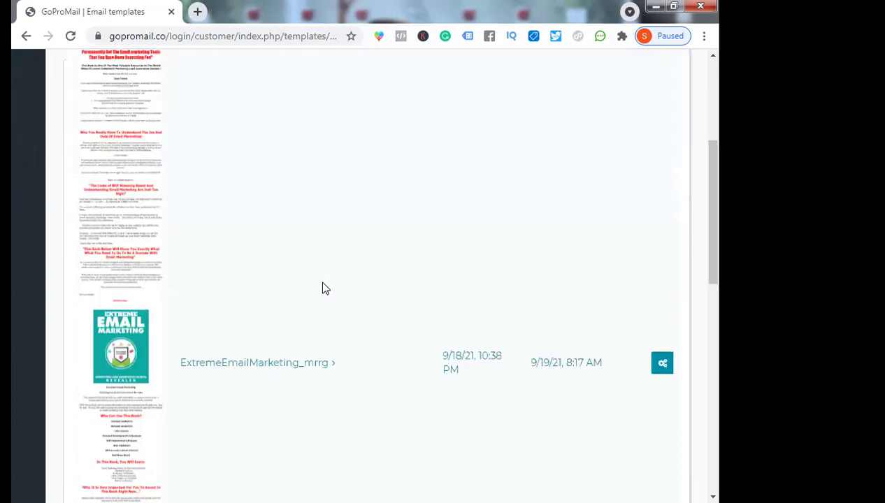
scroll(323, 288, down, 2)
scroll(324, 288, down, 2)
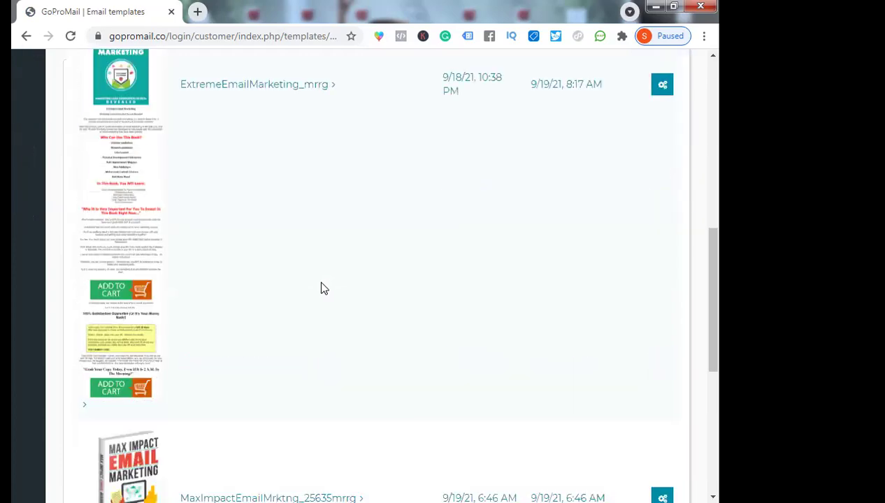
scroll(324, 288, down, 2)
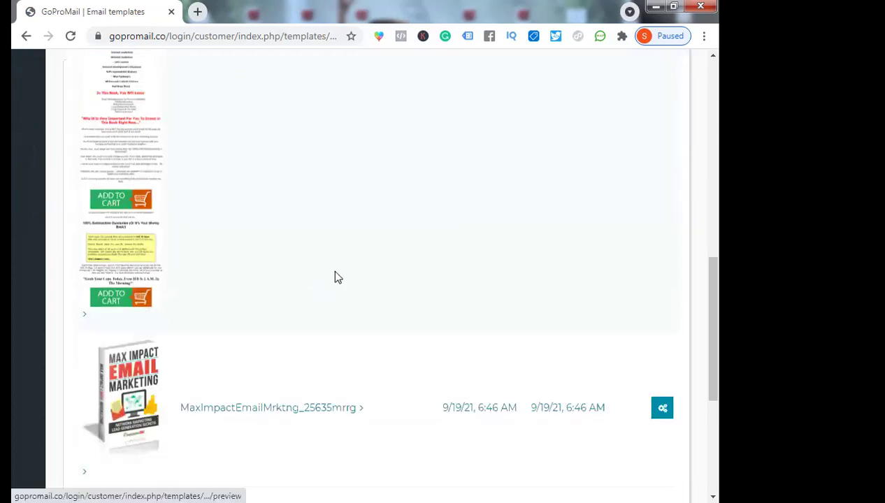
scroll(360, 307, up, 4)
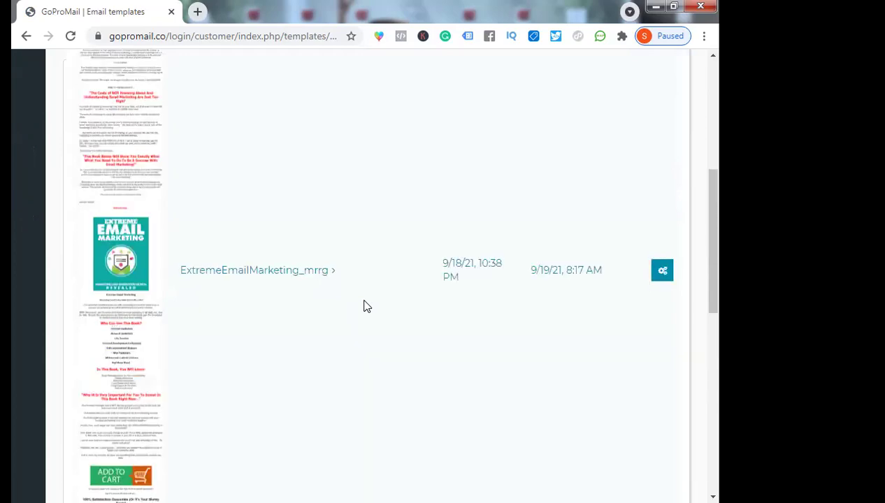
scroll(364, 306, up, 5)
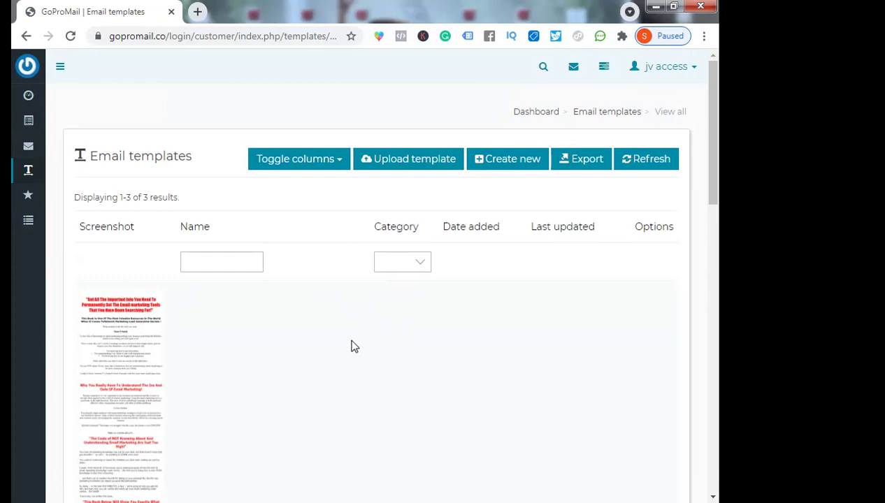
Review the API keys page showing the single existing key
click(28, 197)
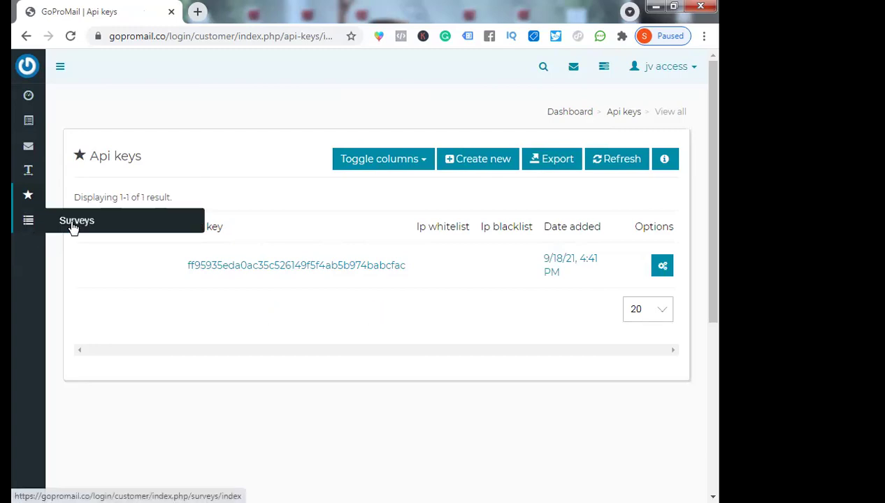
Go to the Surveys list, which shows no surveys yet
click(77, 223)
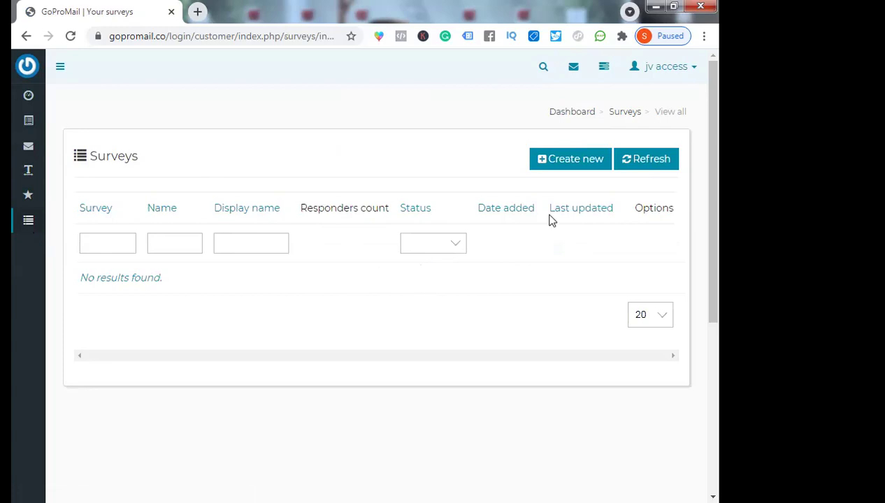
Start a new survey and check its Display name and Finish redirect fields, leaving them blank
click(542, 160)
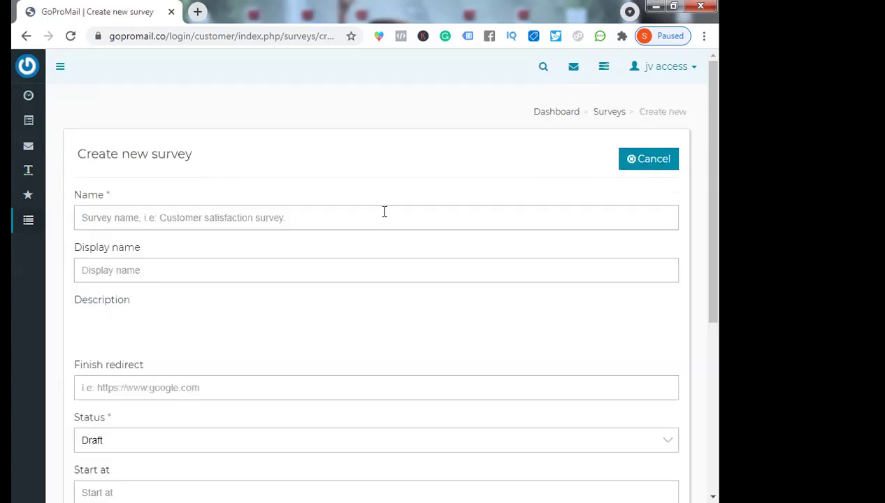
scroll(278, 291, down, 1)
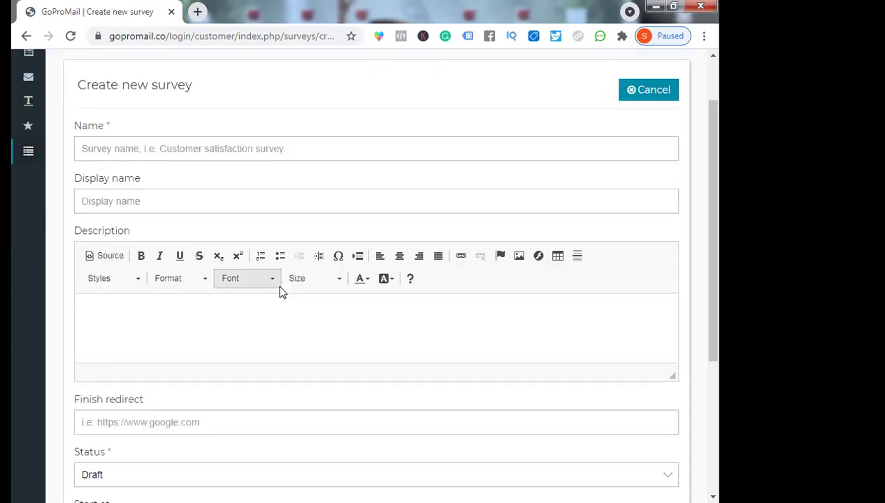
click(132, 199)
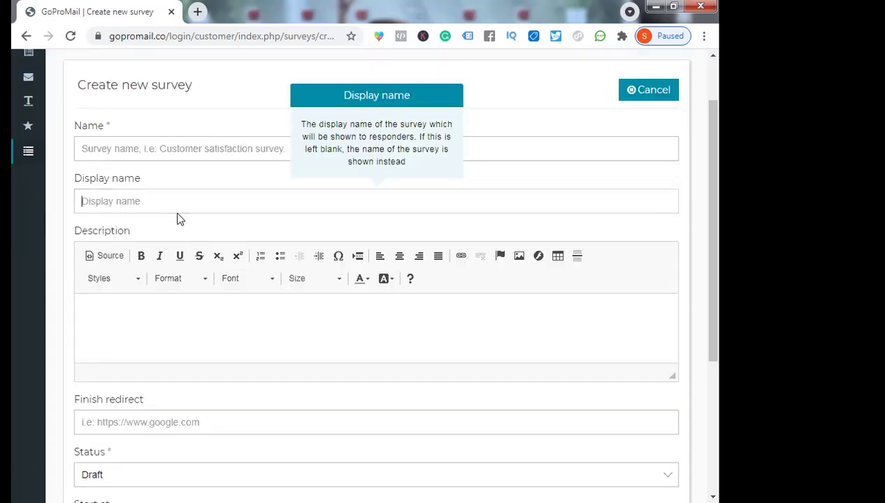
scroll(122, 180, down, 2)
scroll(143, 147, down, 1)
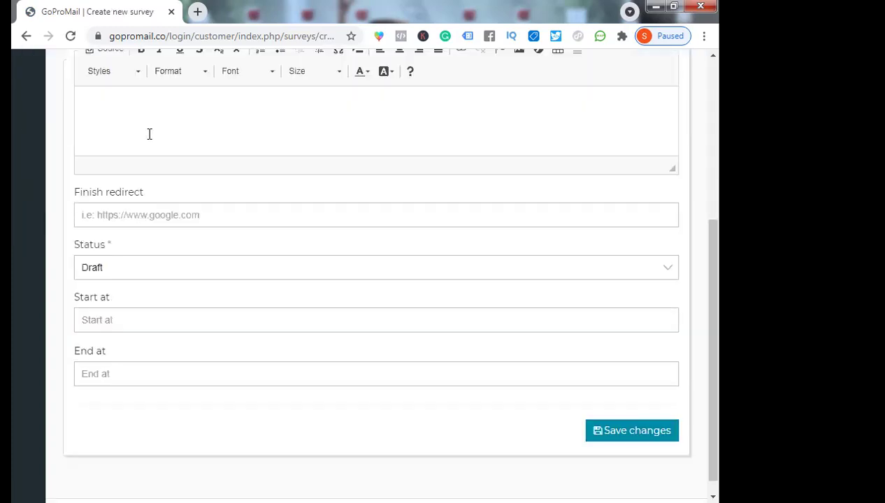
click(211, 217)
mouse_move(230, 215)
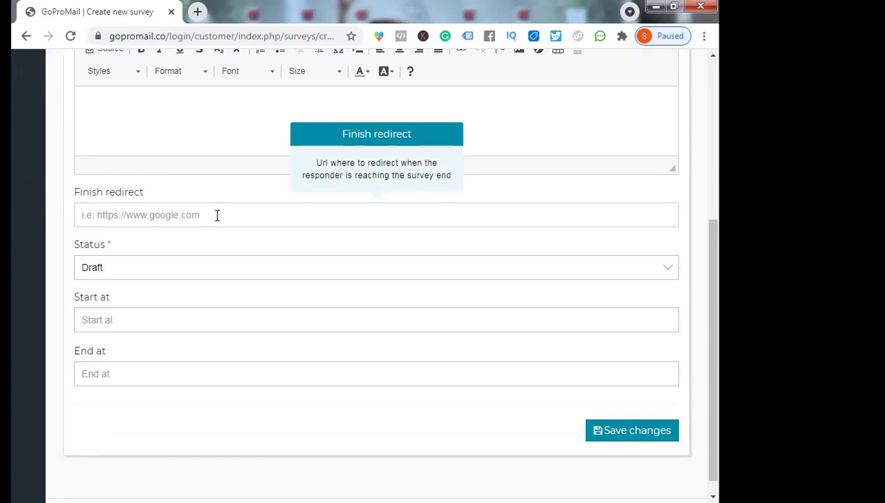
Keep survey Status as Draft and leave the Start at and End at dates unset
click(127, 274)
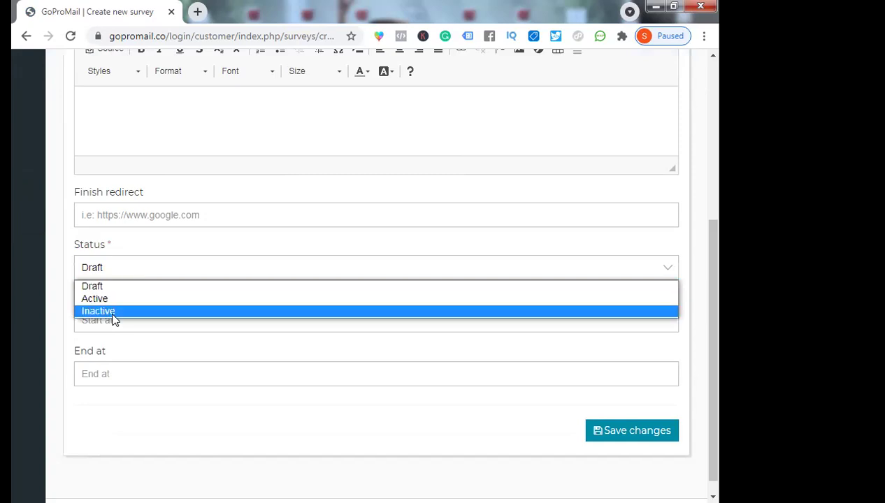
key(Up)
key(Up)
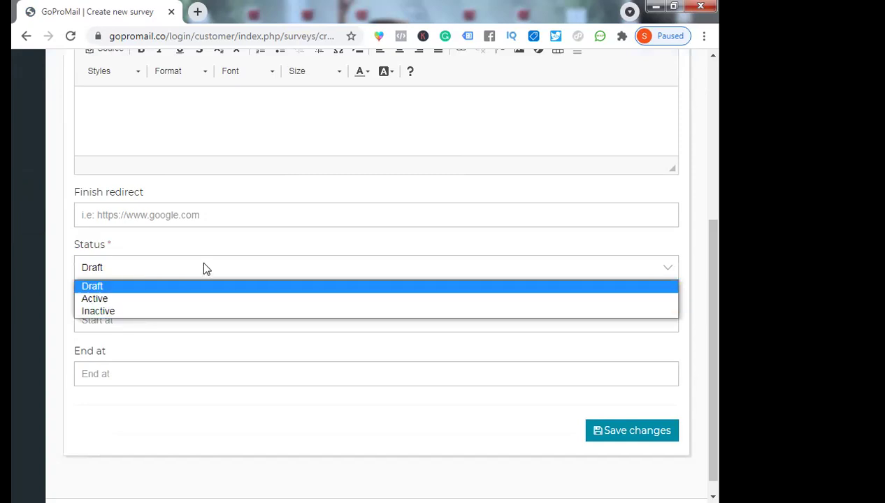
click(130, 319)
click(129, 319)
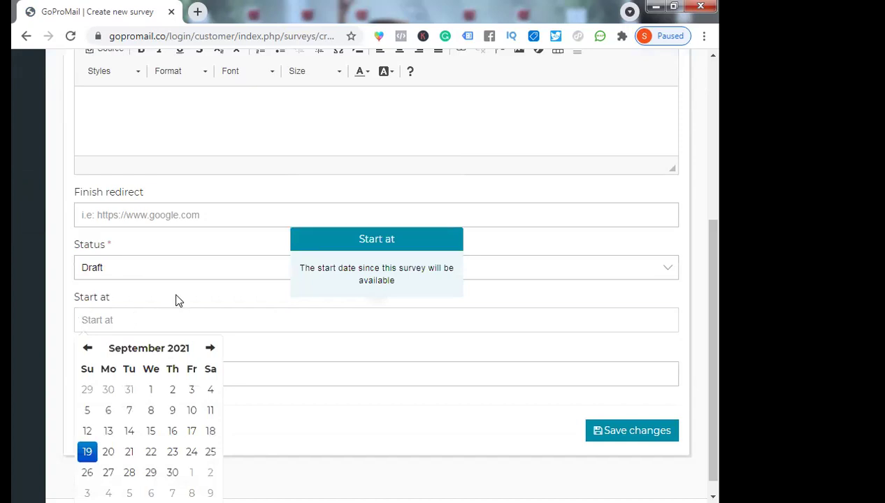
click(115, 373)
click(116, 373)
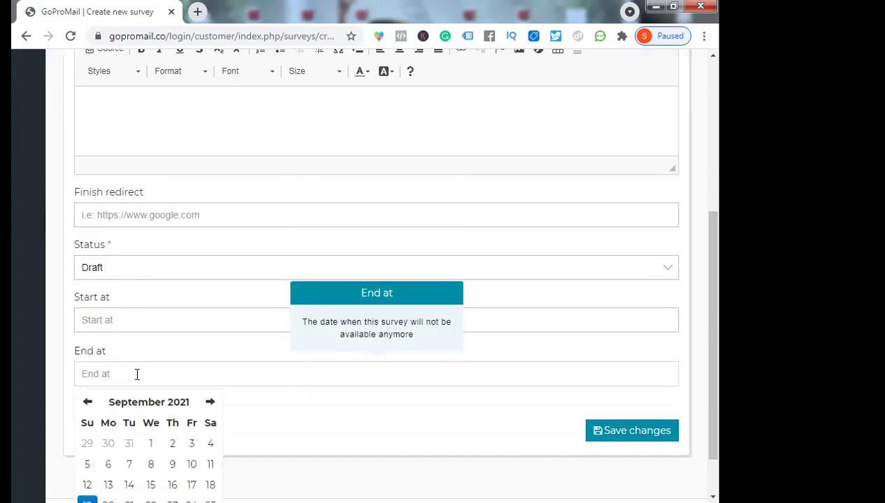
scroll(179, 351, down, 1)
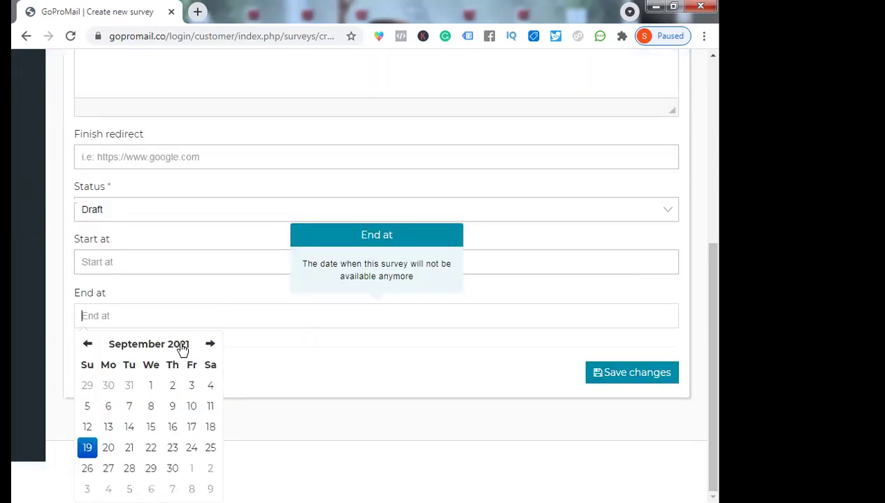
click(353, 355)
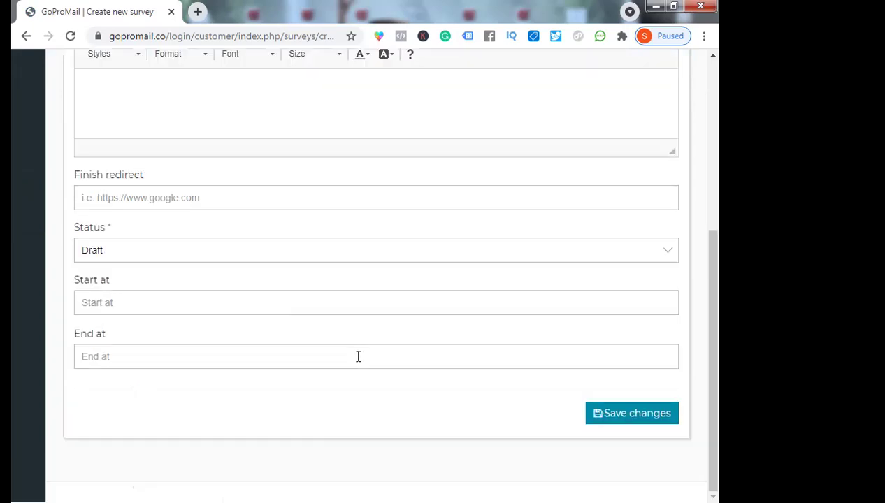
scroll(378, 376, up, 5)
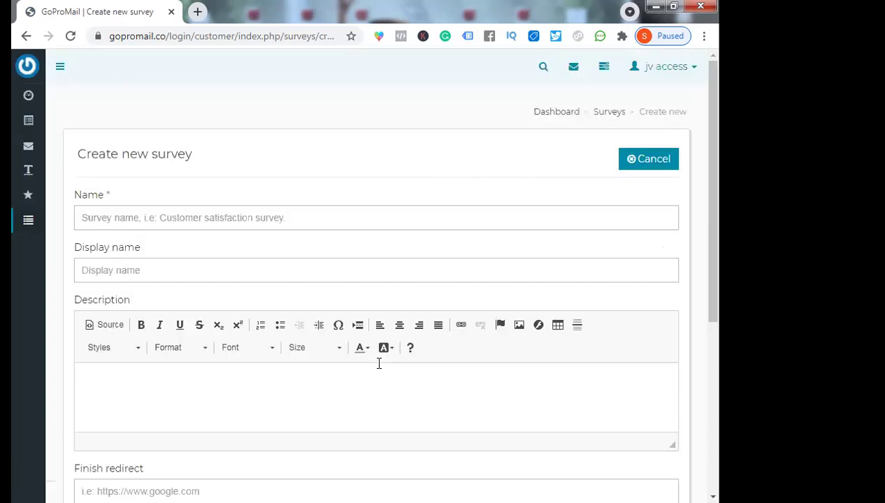